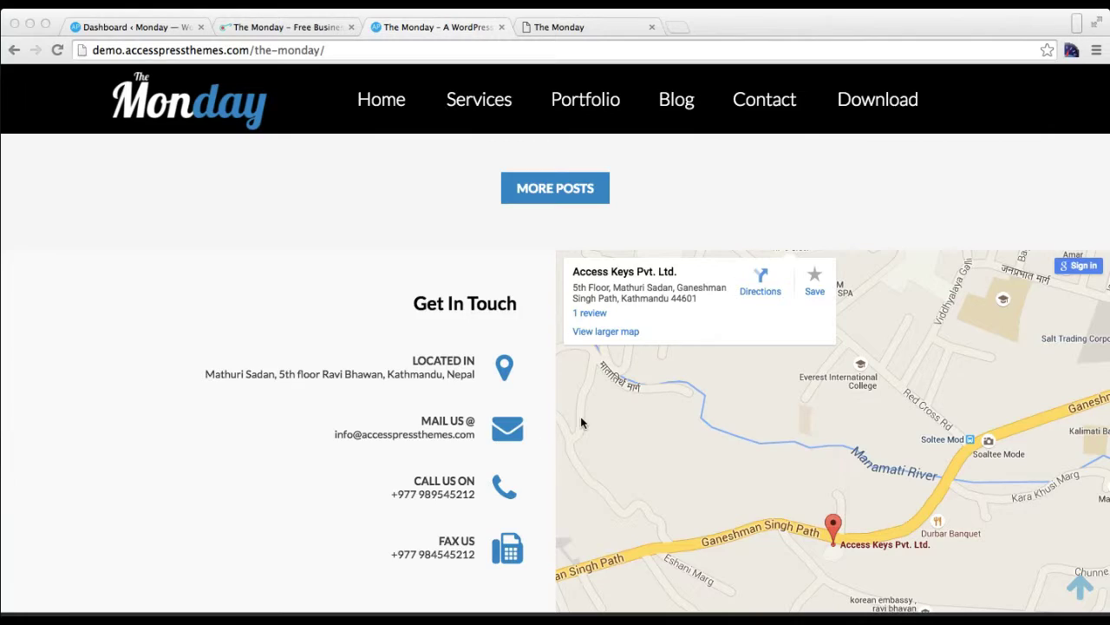
# - Scroll through the Monday demo site down to its footer
pyautogui.scroll(5, 581, 422)
pyautogui.scroll(5, 581, 423)
pyautogui.scroll(5, 581, 423)
pyautogui.scroll(5, 582, 422)
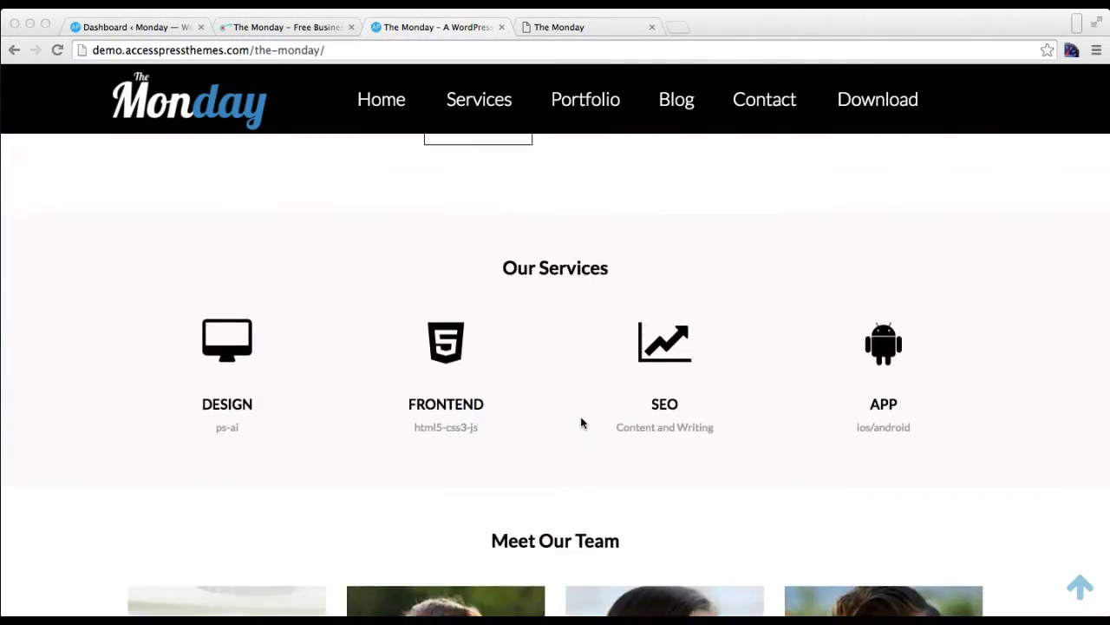
pyautogui.scroll(5, 581, 423)
pyautogui.scroll(-3, 582, 422)
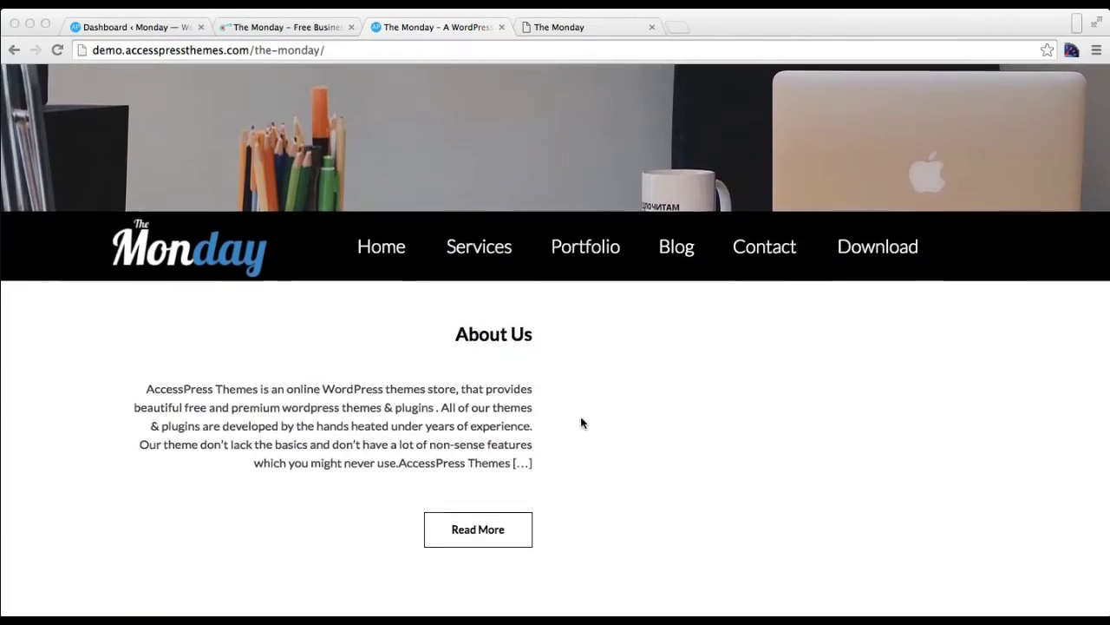
pyautogui.scroll(-3, 581, 422)
pyautogui.scroll(-1, 581, 422)
pyautogui.scroll(-3, 581, 423)
pyautogui.scroll(-5, 581, 423)
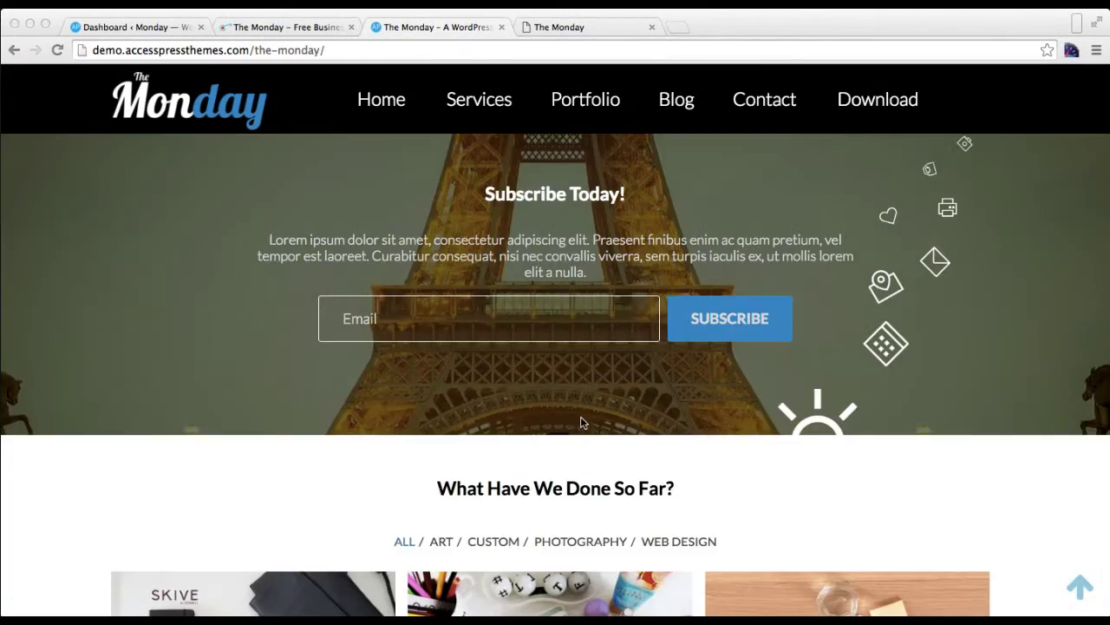
pyautogui.scroll(-5, 581, 422)
pyautogui.scroll(-3, 581, 423)
pyautogui.scroll(-1, 581, 422)
pyautogui.scroll(-3, 581, 422)
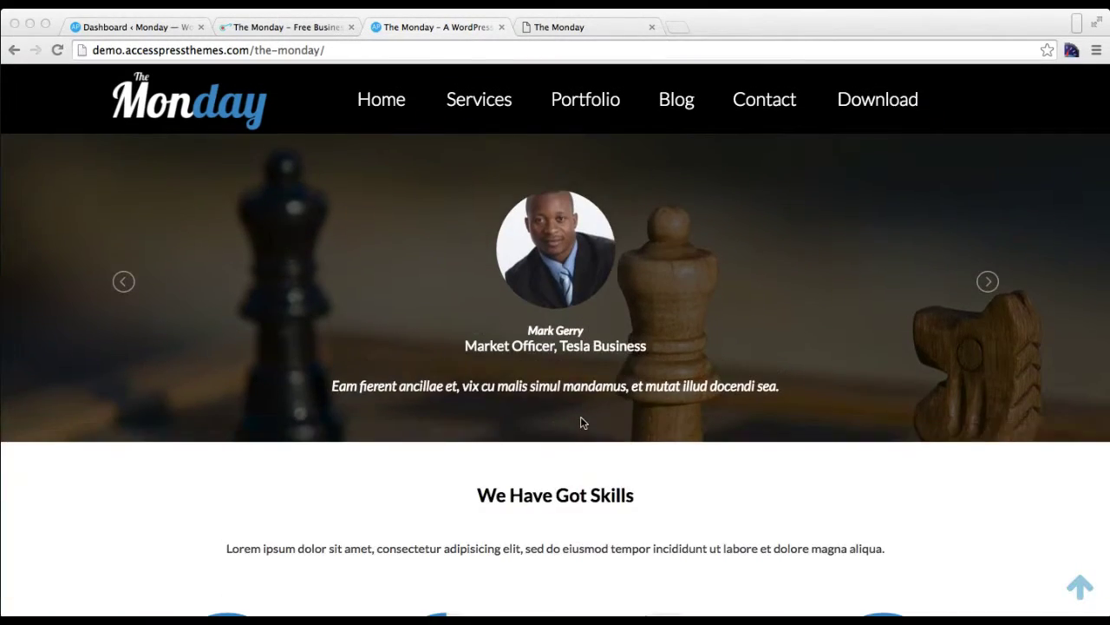
pyautogui.scroll(-1, 582, 403)
pyautogui.scroll(-2, 582, 399)
pyautogui.scroll(-3, 587, 387)
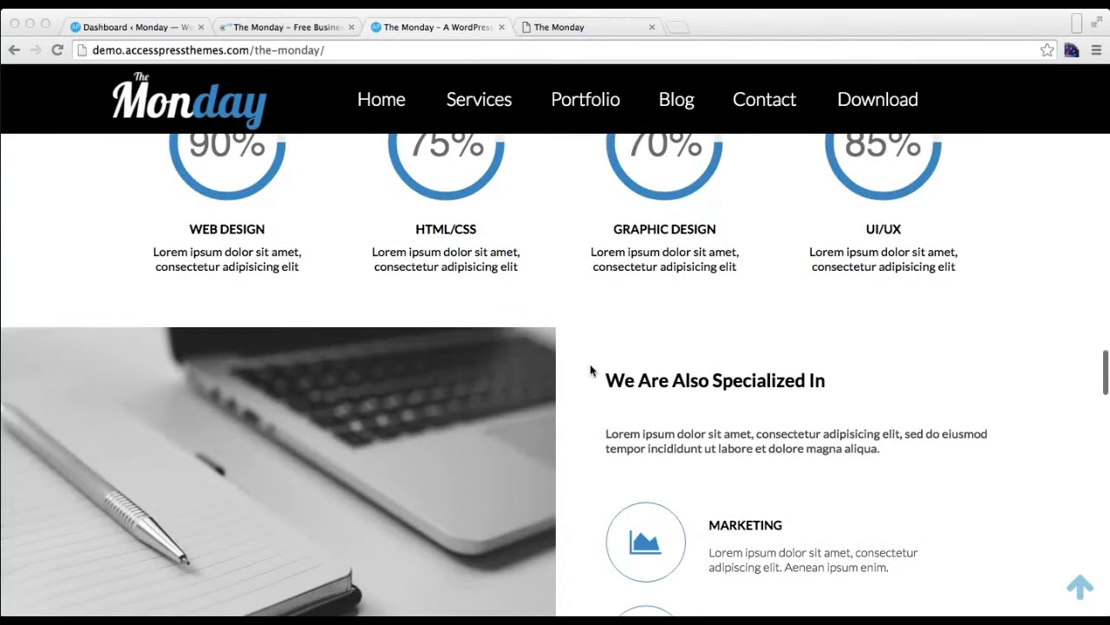
pyautogui.scroll(-3, 590, 370)
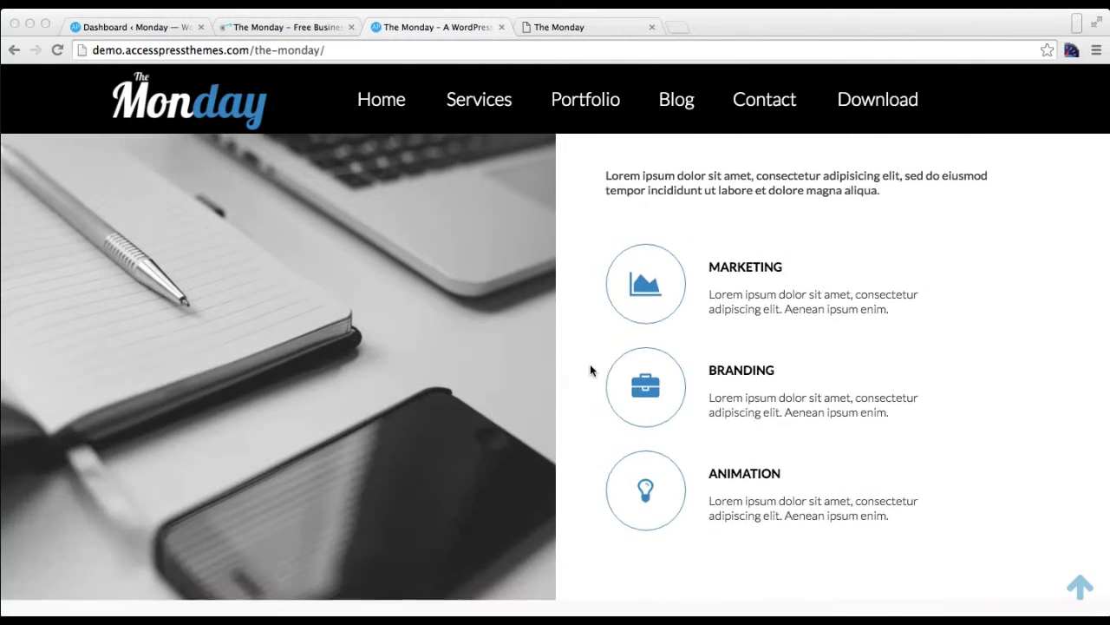
pyautogui.scroll(-4, 590, 370)
pyautogui.scroll(-2, 590, 362)
pyautogui.scroll(-4, 590, 355)
pyautogui.scroll(-2, 590, 347)
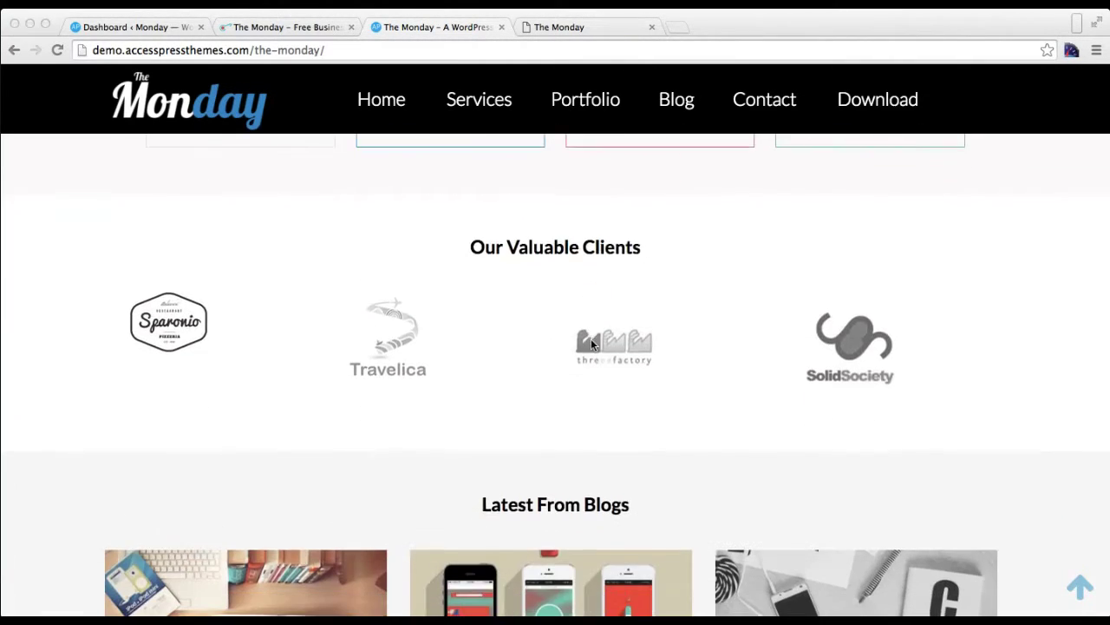
pyautogui.scroll(-4, 590, 340)
pyautogui.scroll(-7, 591, 340)
pyautogui.scroll(2, 591, 343)
pyautogui.scroll(2, 590, 340)
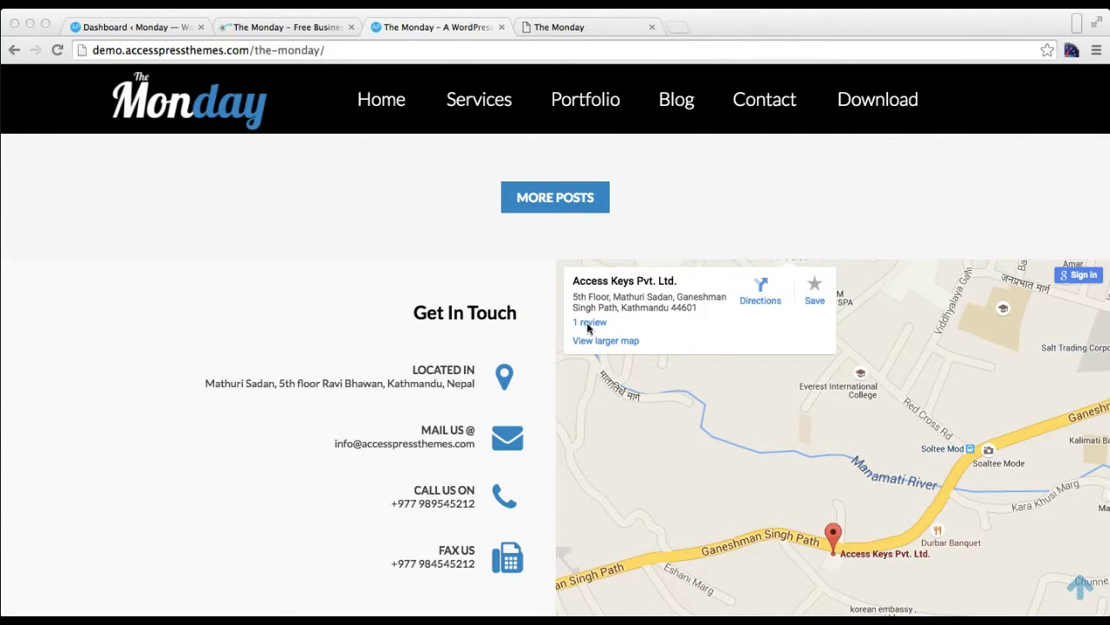
pyautogui.scroll(-7, 566, 428)
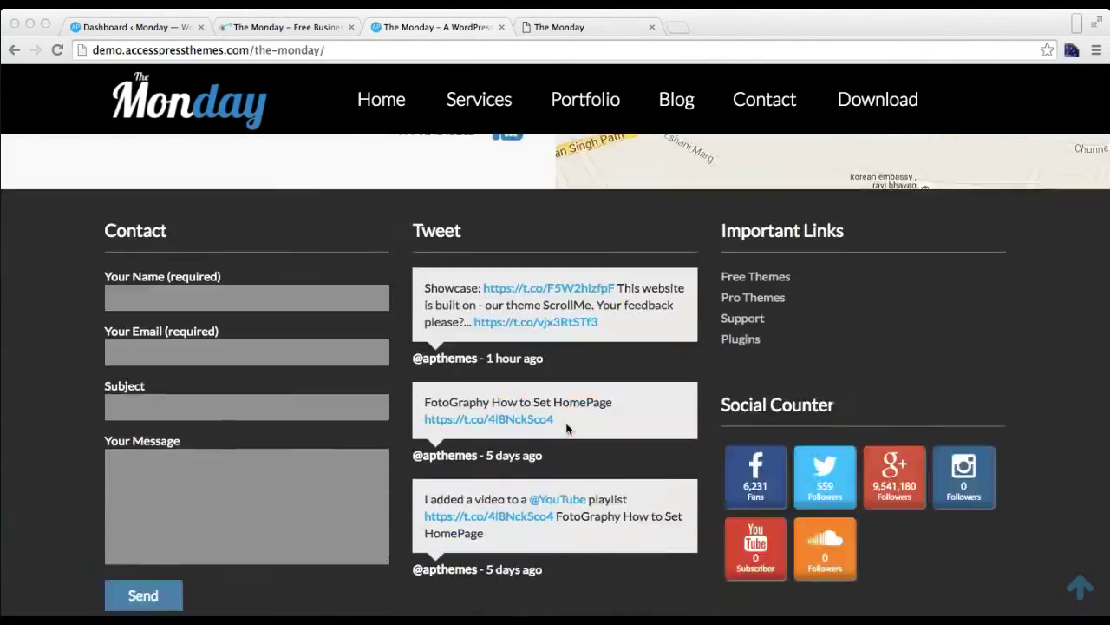
pyautogui.scroll(-2, 568, 429)
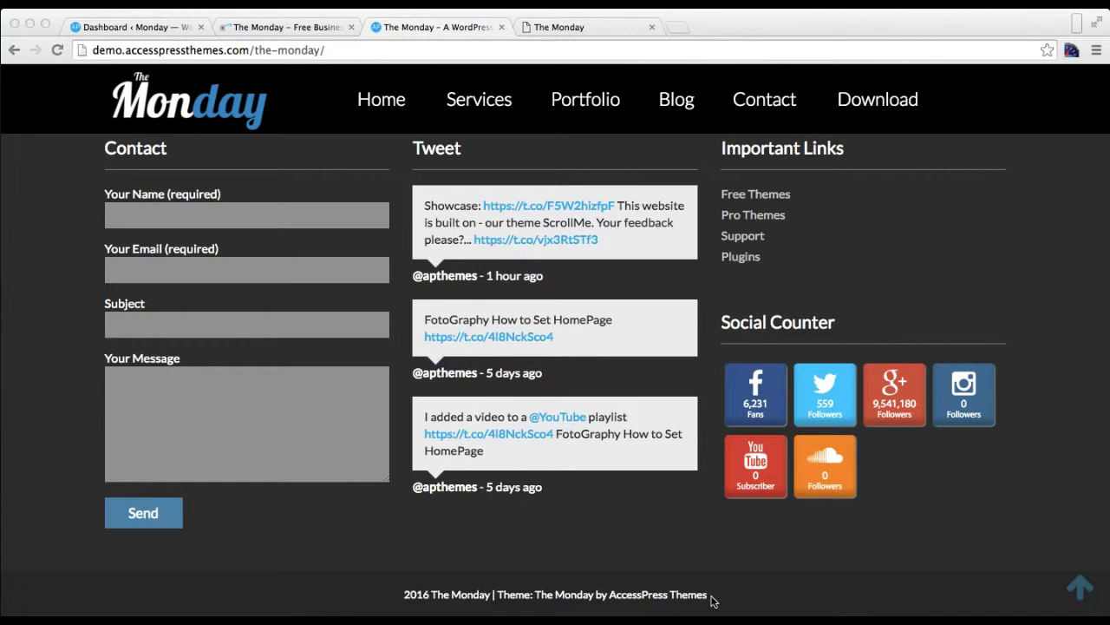
# - Recheck the footer area, then switch to the Monday site's WordPress dashboard
pyautogui.scroll(15, 679, 217)
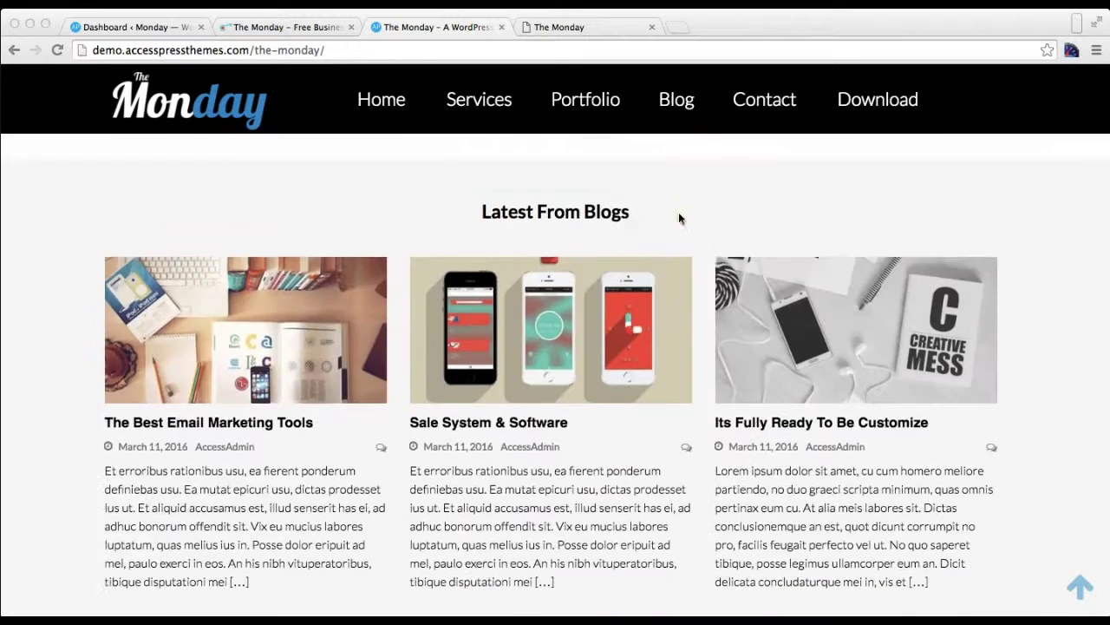
pyautogui.scroll(-10, 680, 217)
pyautogui.scroll(-5, 680, 217)
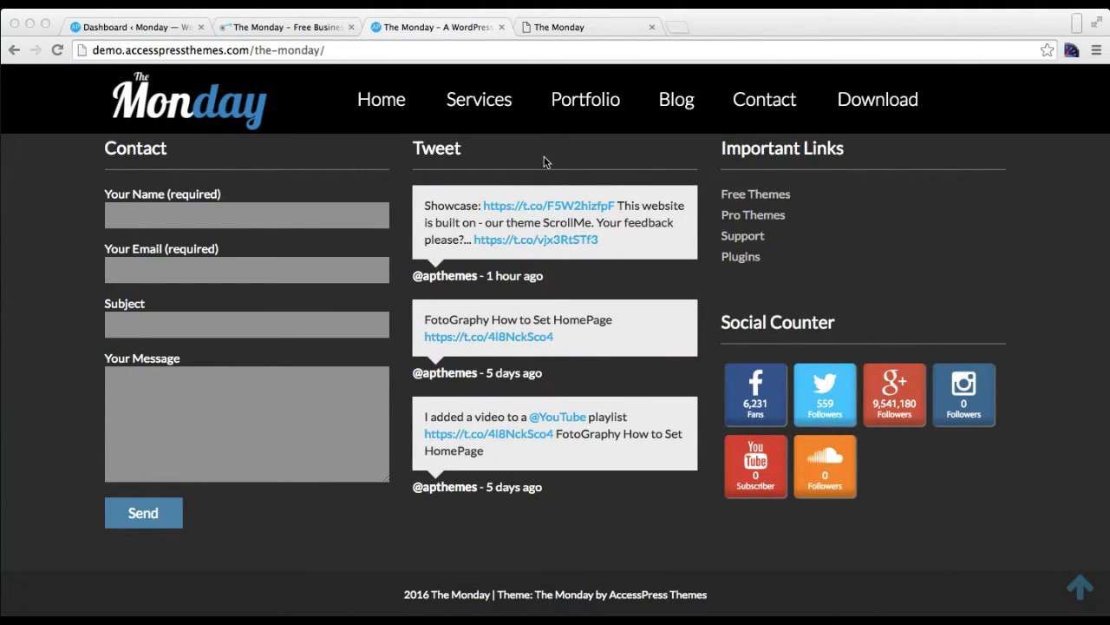
pyautogui.scroll(5, 547, 233)
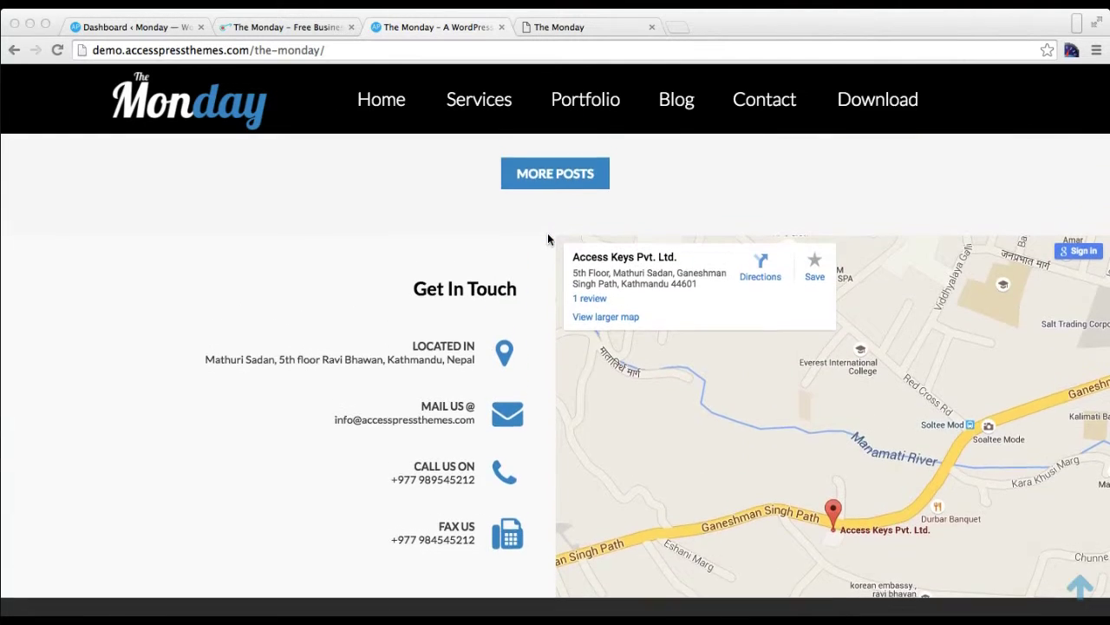
pyautogui.scroll(-1, 607, 383)
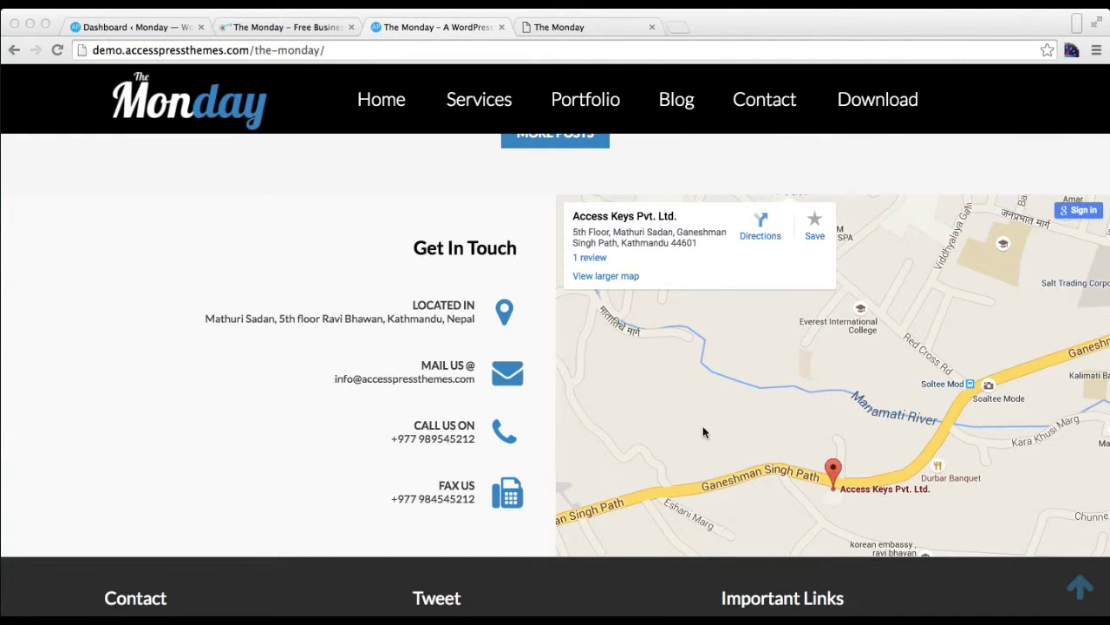
pyautogui.click(157, 25)
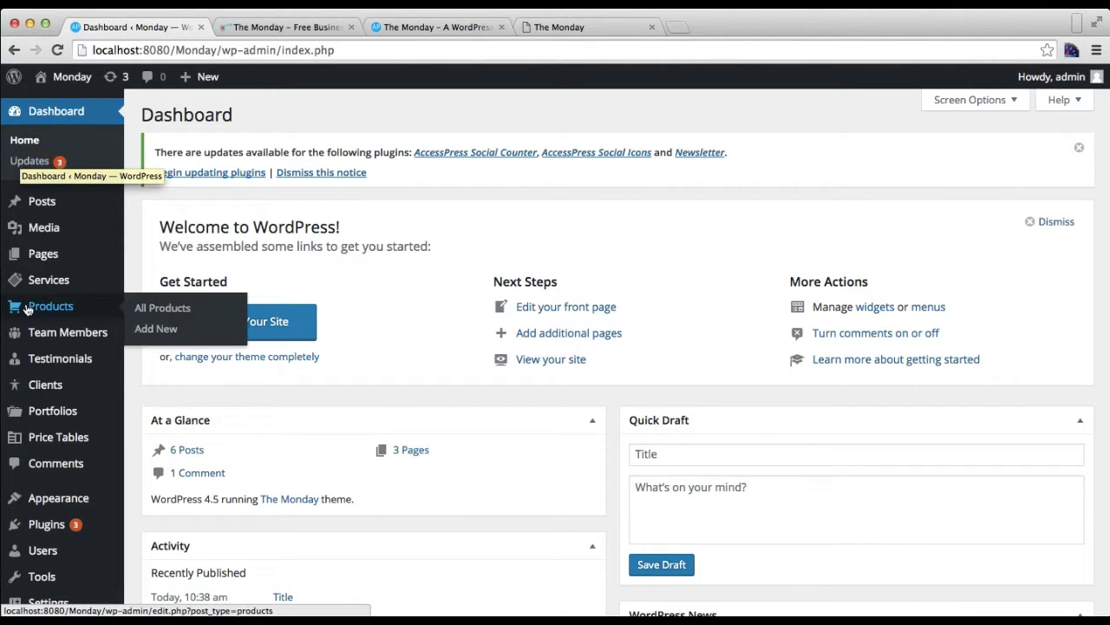
pyautogui.moveTo(58, 498)
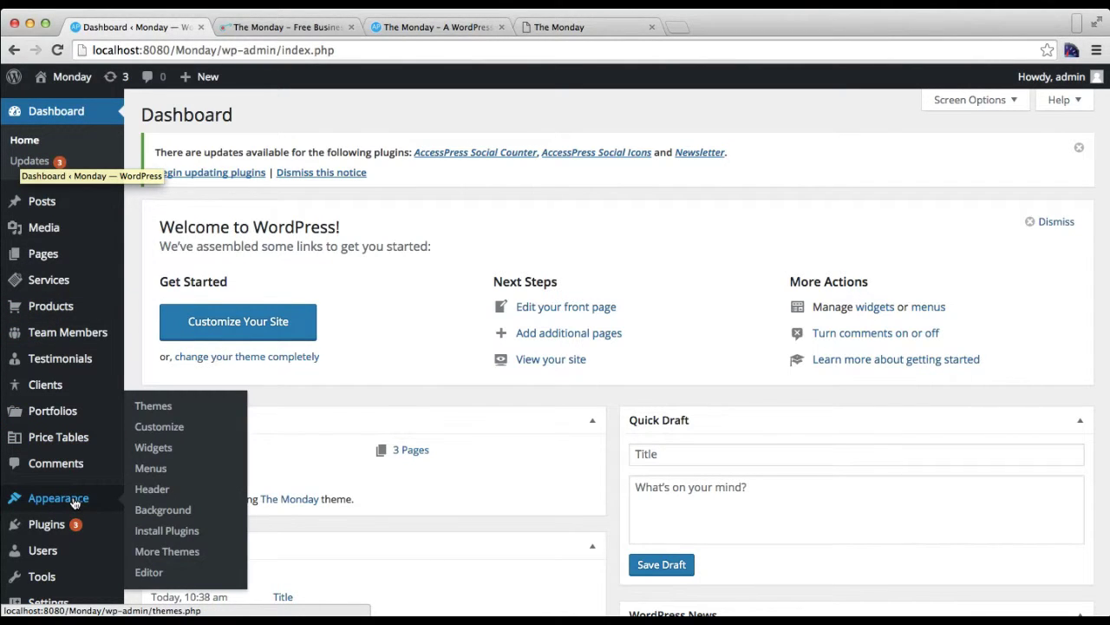
# - Open the theme Customizer in a new tab and switch to it
pyautogui.rightClick(160, 432)
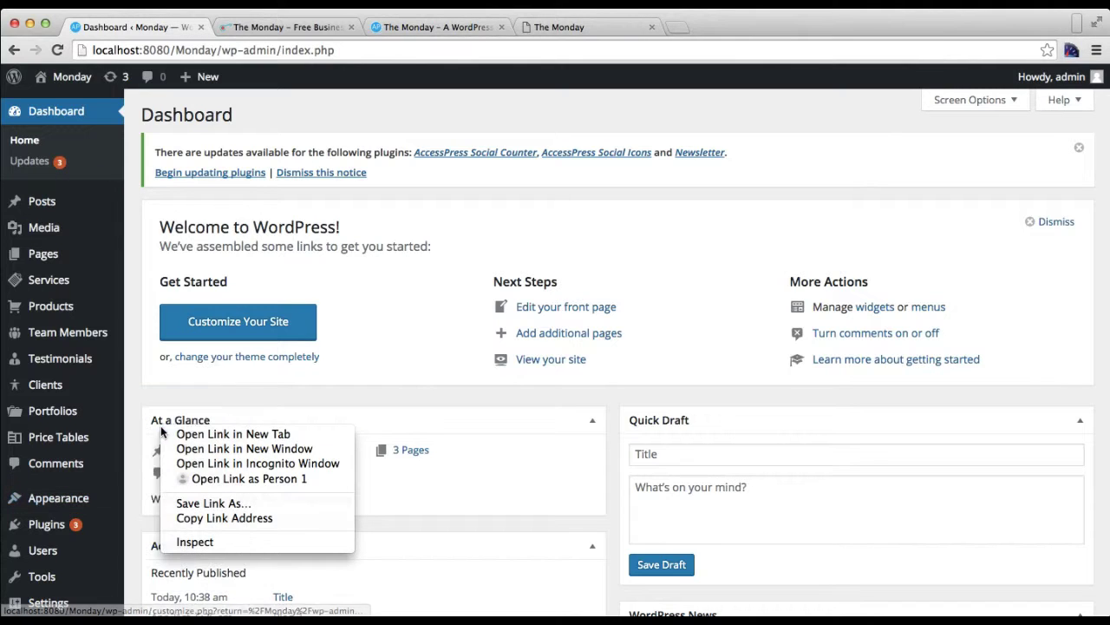
pyautogui.click(169, 437)
pyautogui.click(296, 27)
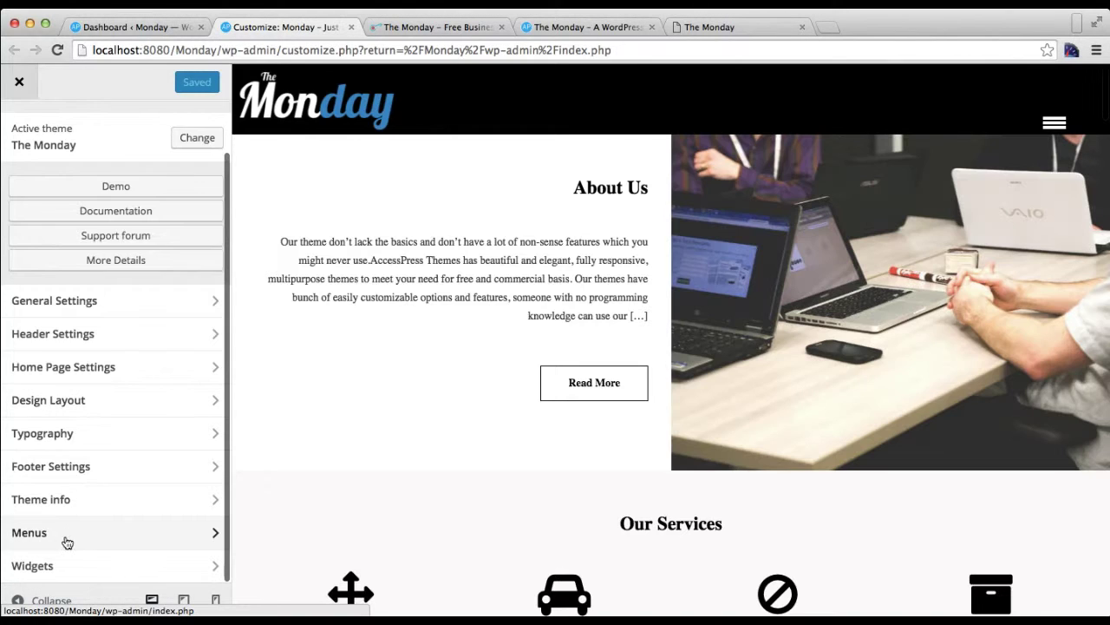
# - Open Footer Settings > Get In Touch and select the 'Contact' and 'Get In Touch' texts
pyautogui.click(53, 470)
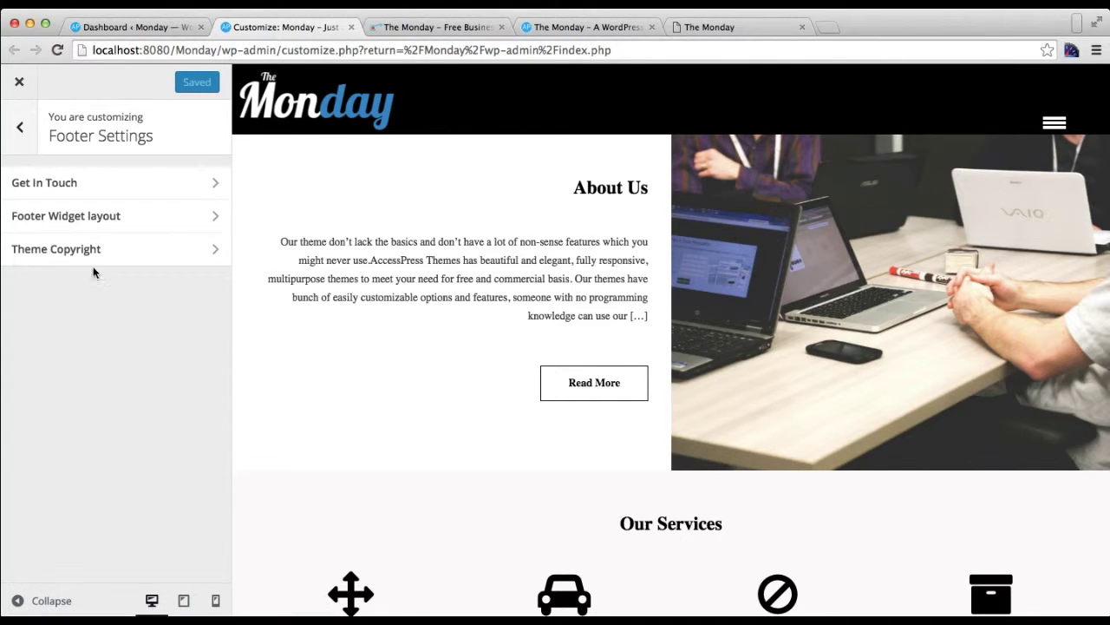
pyautogui.click(88, 182)
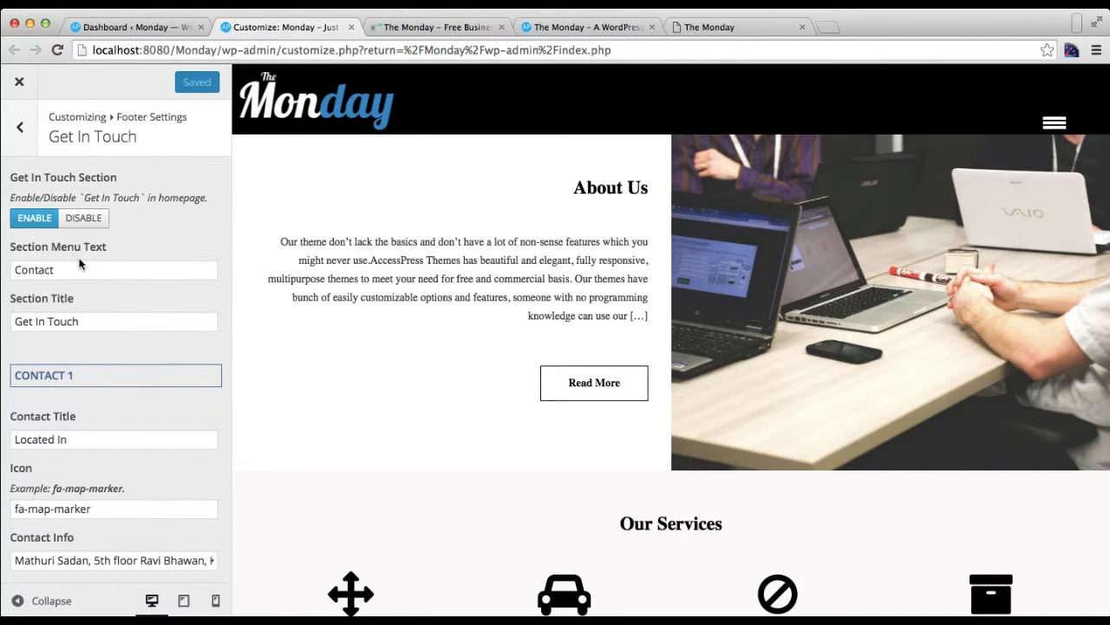
pyautogui.moveTo(65, 269); pyautogui.dragTo(4, 270)
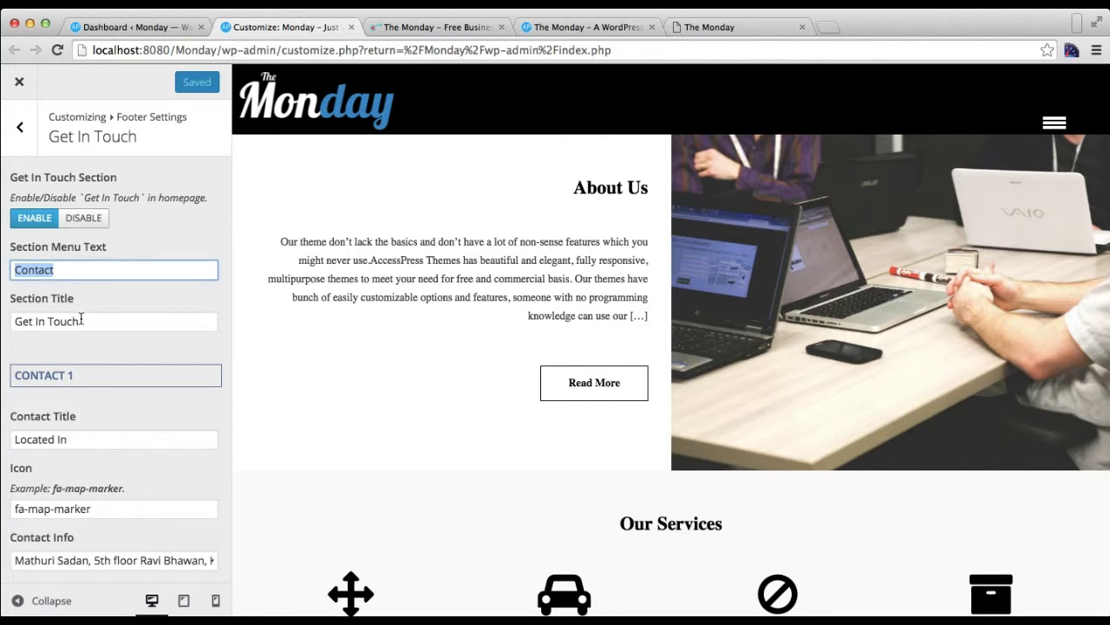
pyautogui.moveTo(80, 319); pyautogui.dragTo(6, 319)
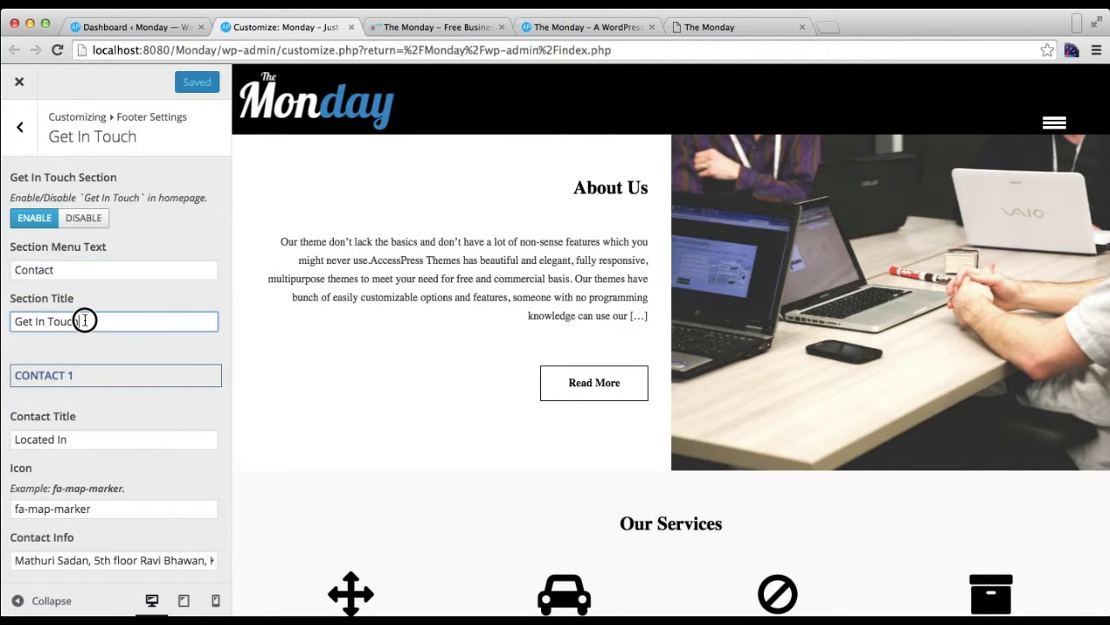
pyautogui.click(127, 348)
pyautogui.scroll(-1, 124, 394)
pyautogui.scroll(-3, 124, 395)
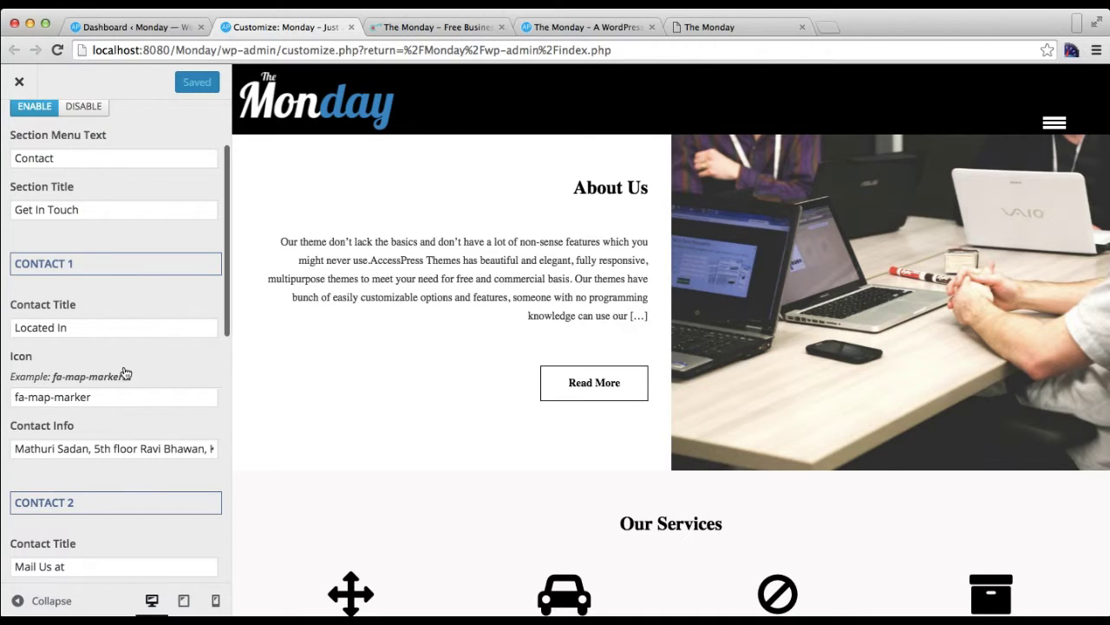
pyautogui.scroll(-1, 126, 373)
pyautogui.moveTo(77, 275); pyautogui.dragTo(5, 272)
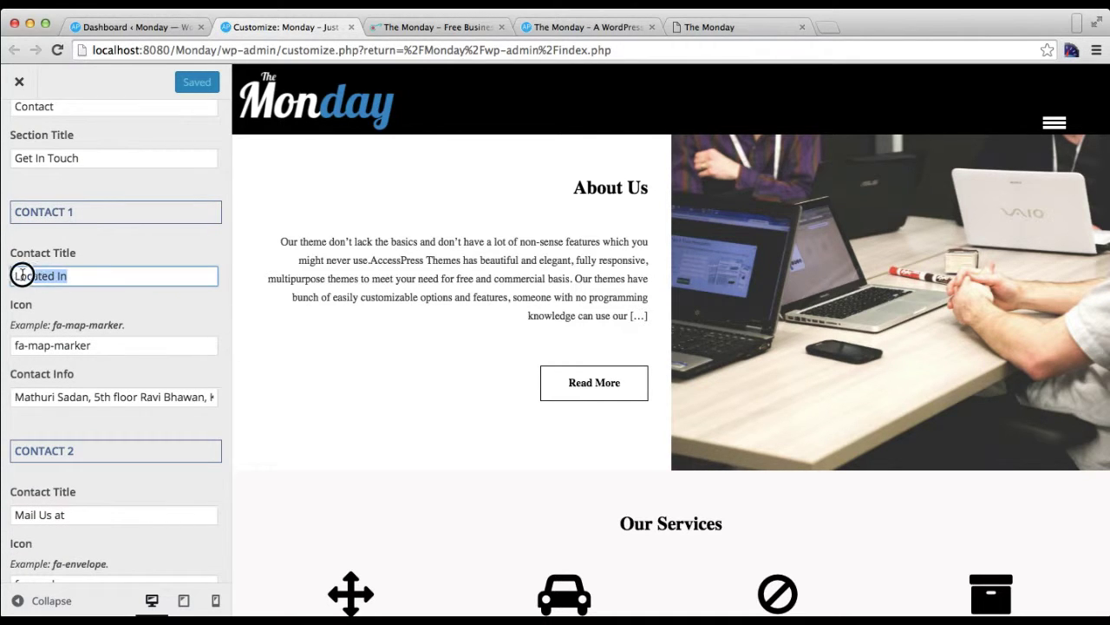
pyautogui.scroll(-3, 325, 318)
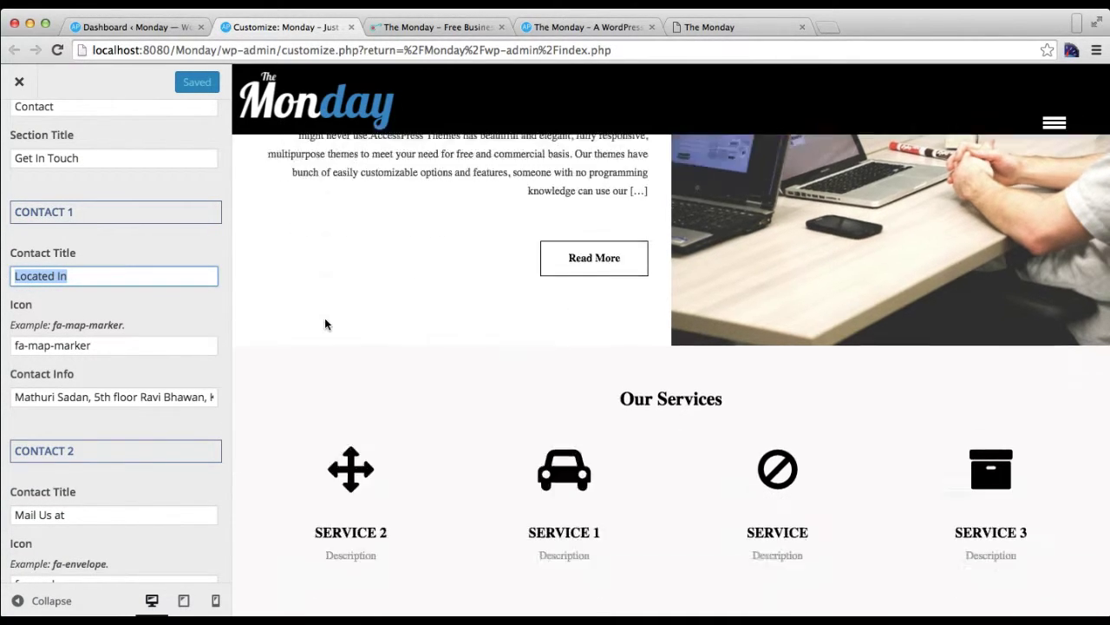
pyautogui.scroll(-5, 324, 318)
pyautogui.scroll(-5, 324, 318)
pyautogui.scroll(-5, 324, 317)
pyautogui.scroll(-5, 325, 321)
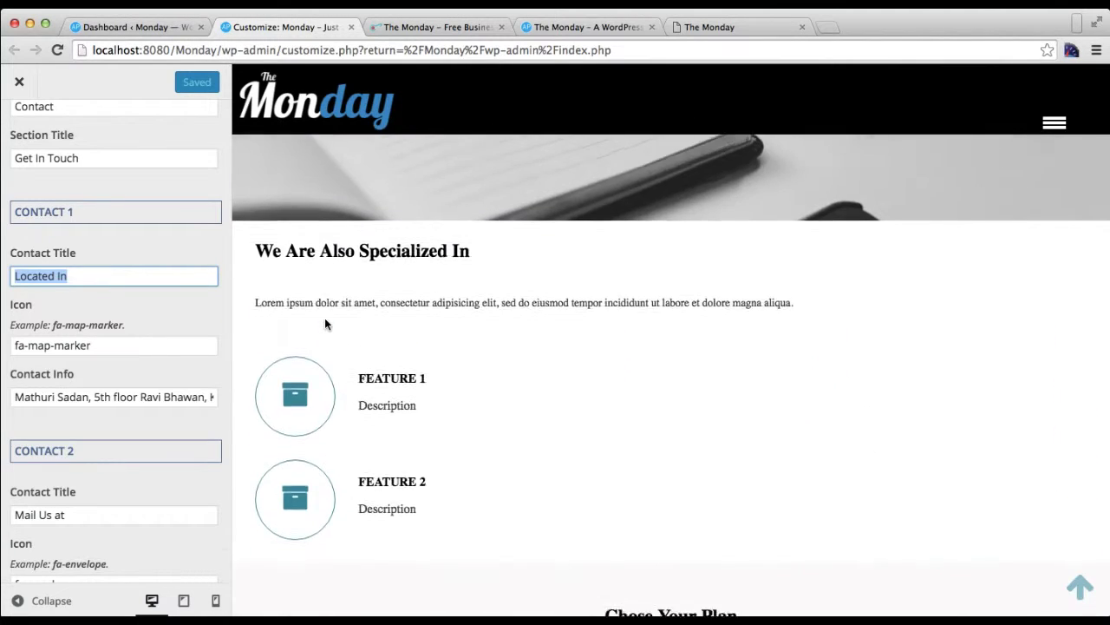
pyautogui.scroll(-5, 325, 321)
pyautogui.scroll(-5, 325, 321)
pyautogui.scroll(-5, 325, 321)
pyautogui.scroll(-3, 325, 324)
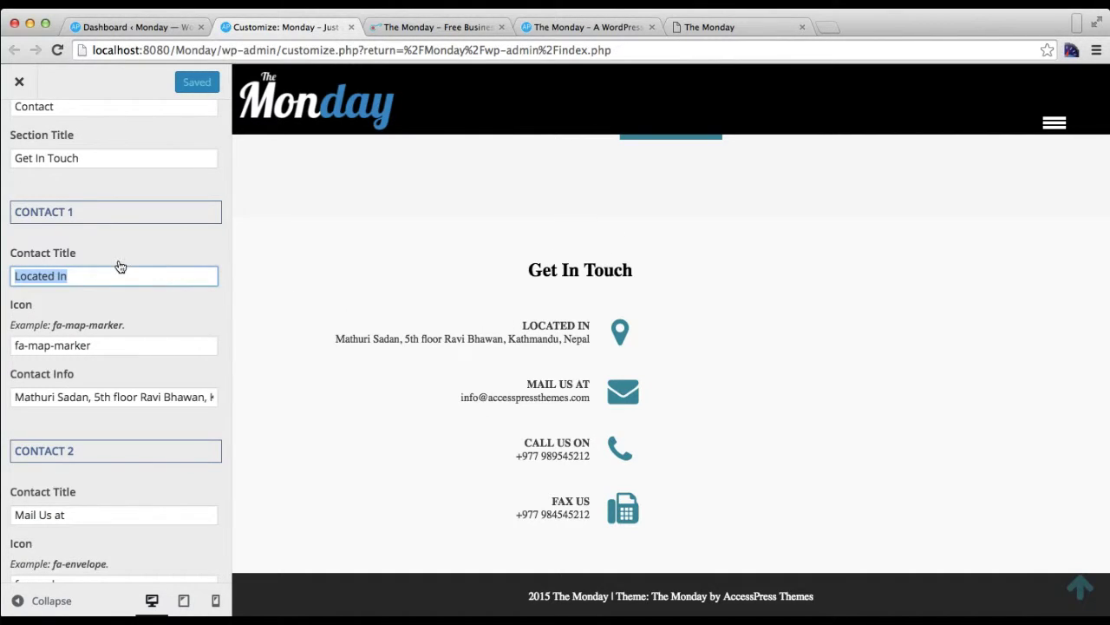
pyautogui.moveTo(105, 346); pyautogui.dragTo(5, 347)
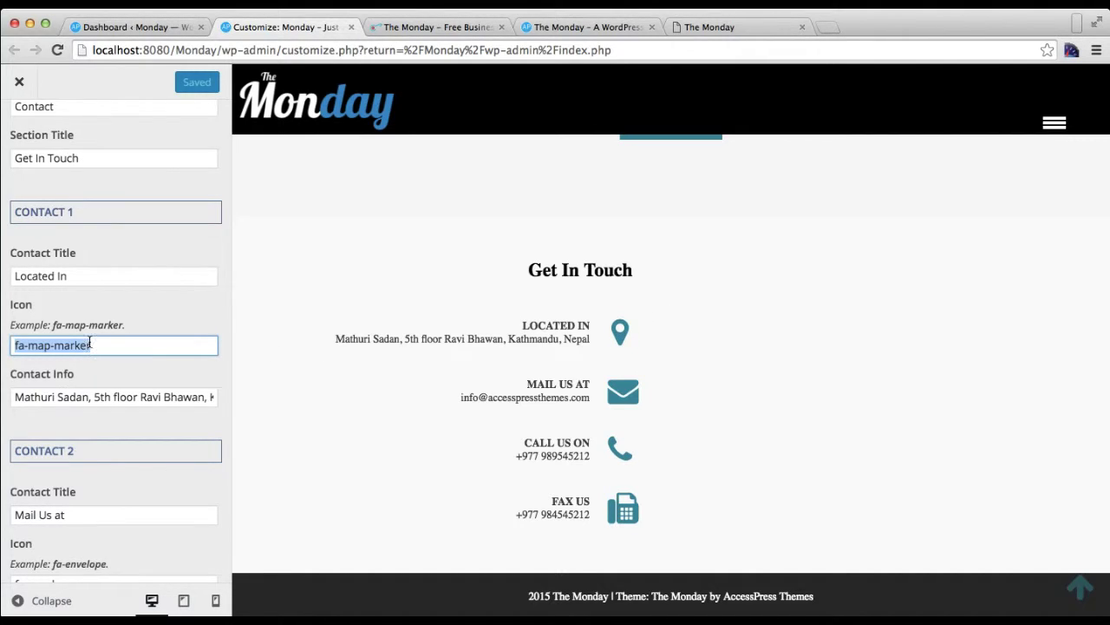
pyautogui.click(826, 29)
# - Search Google for 'fontawesomeicon' and open the Font Awesome icon list
pyautogui.write('fo')
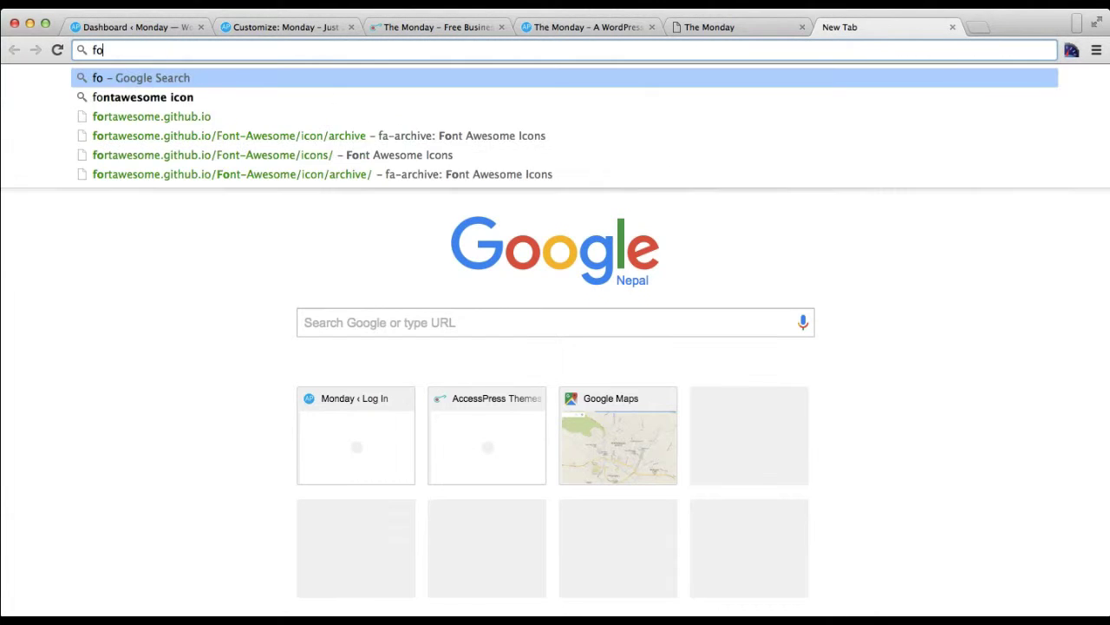
pyautogui.write('ntawe')
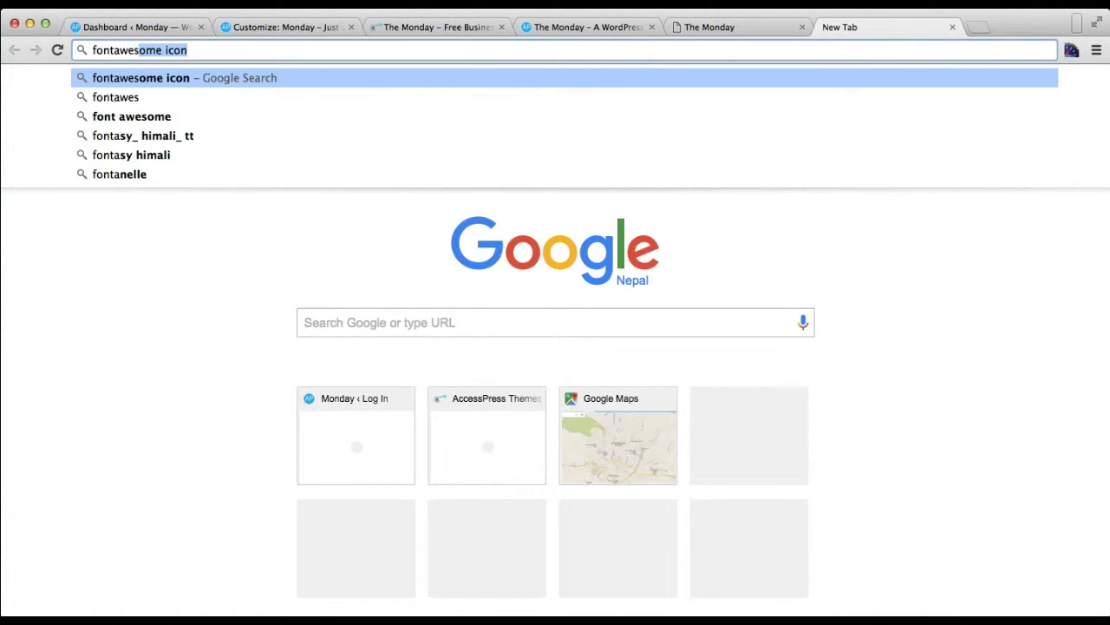
pyautogui.write('someicon')
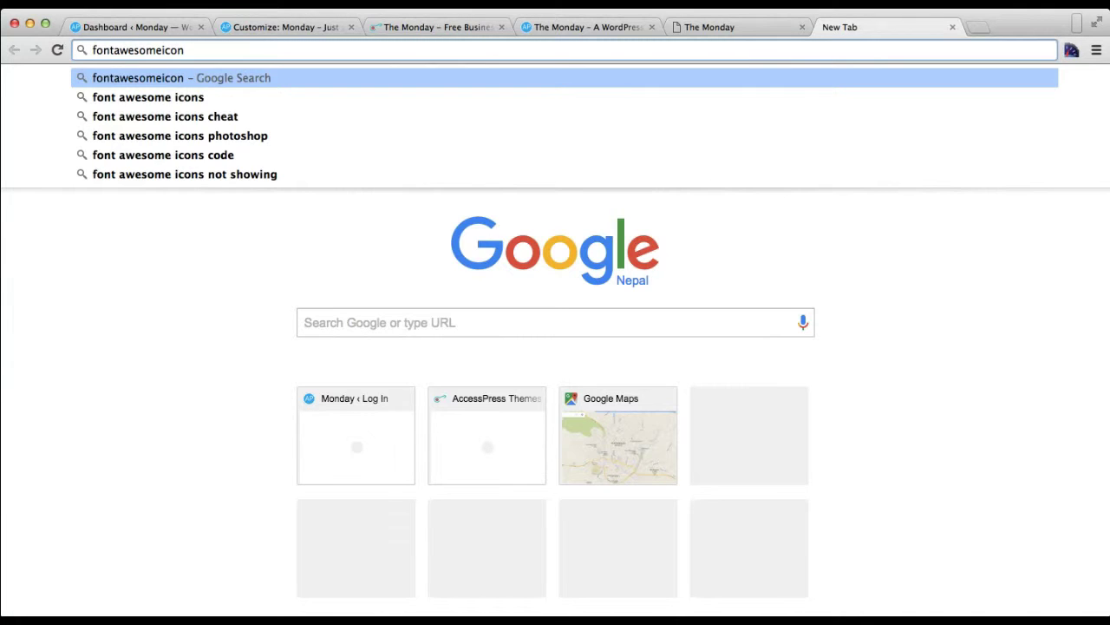
pyautogui.press('Return')
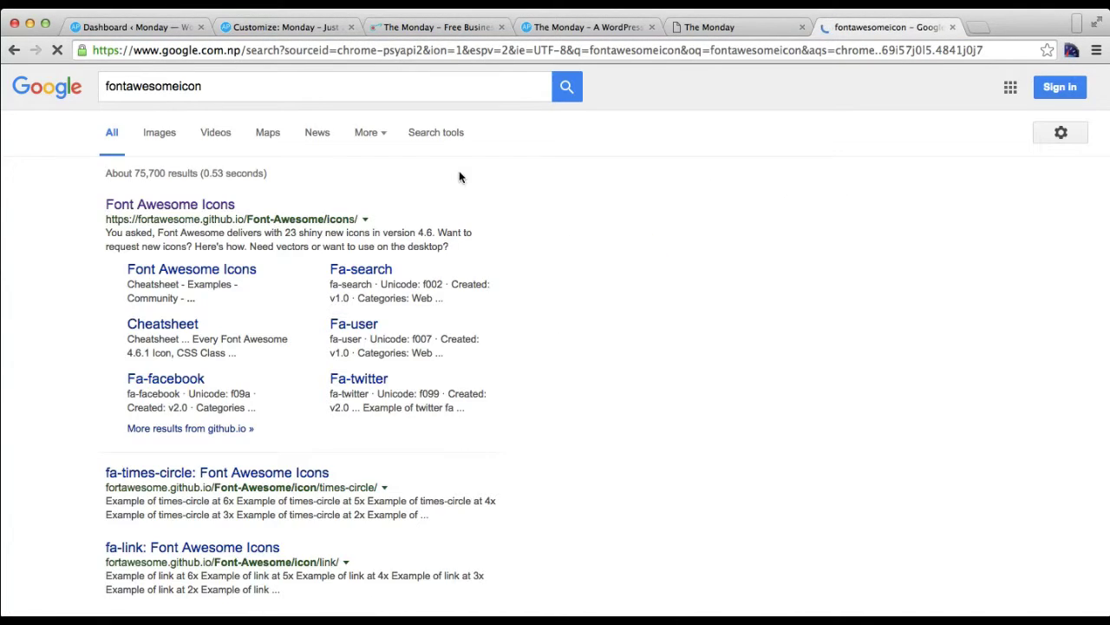
pyautogui.click(170, 206)
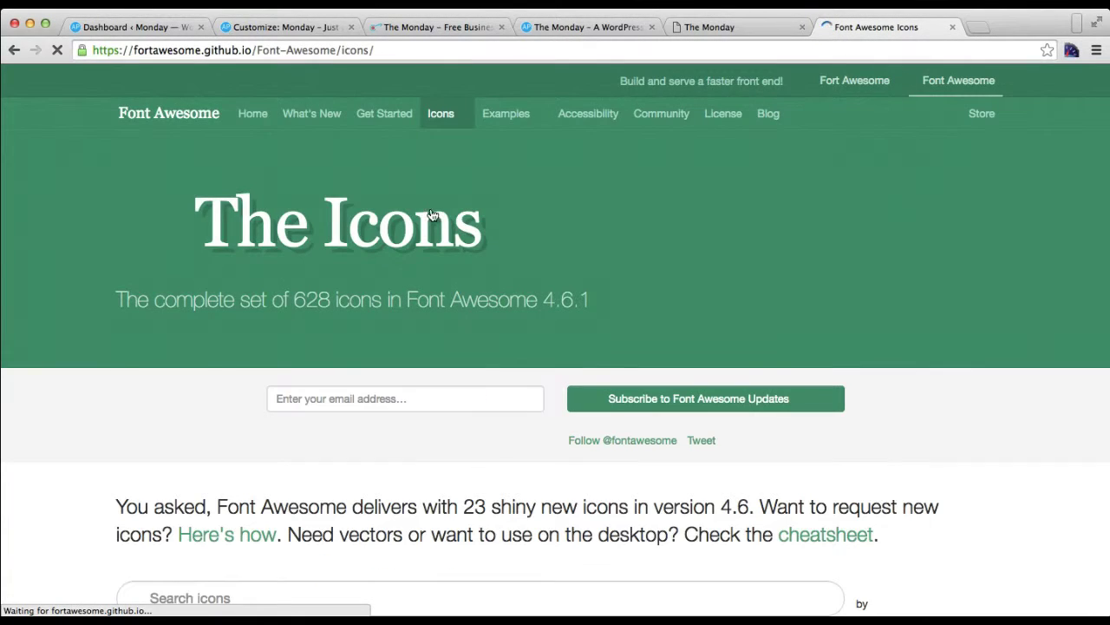
pyautogui.click(437, 116)
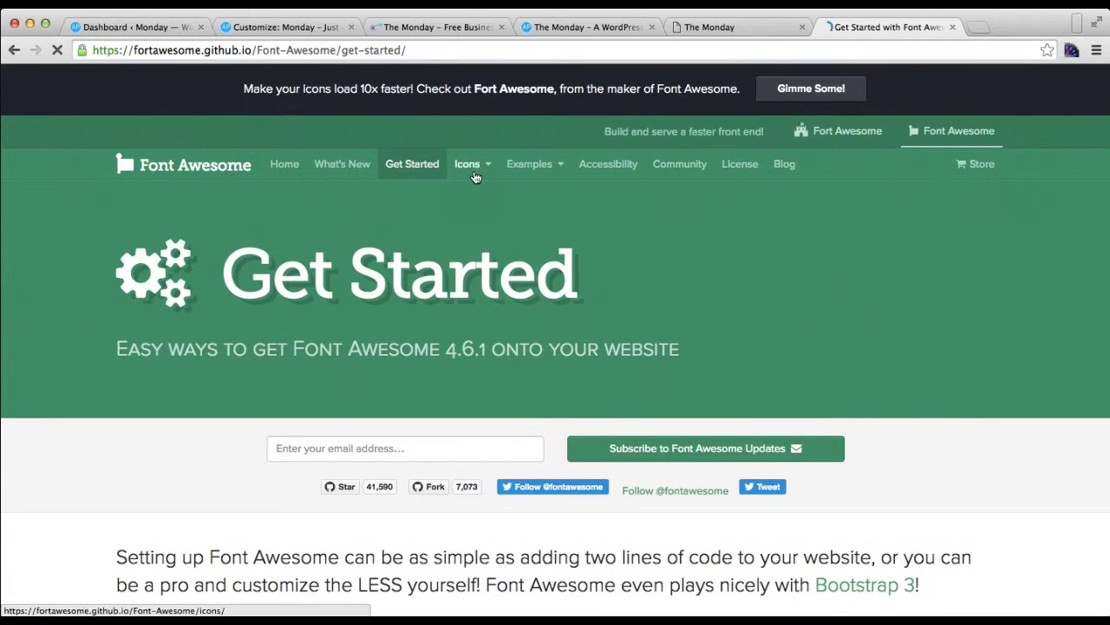
pyautogui.click(470, 164)
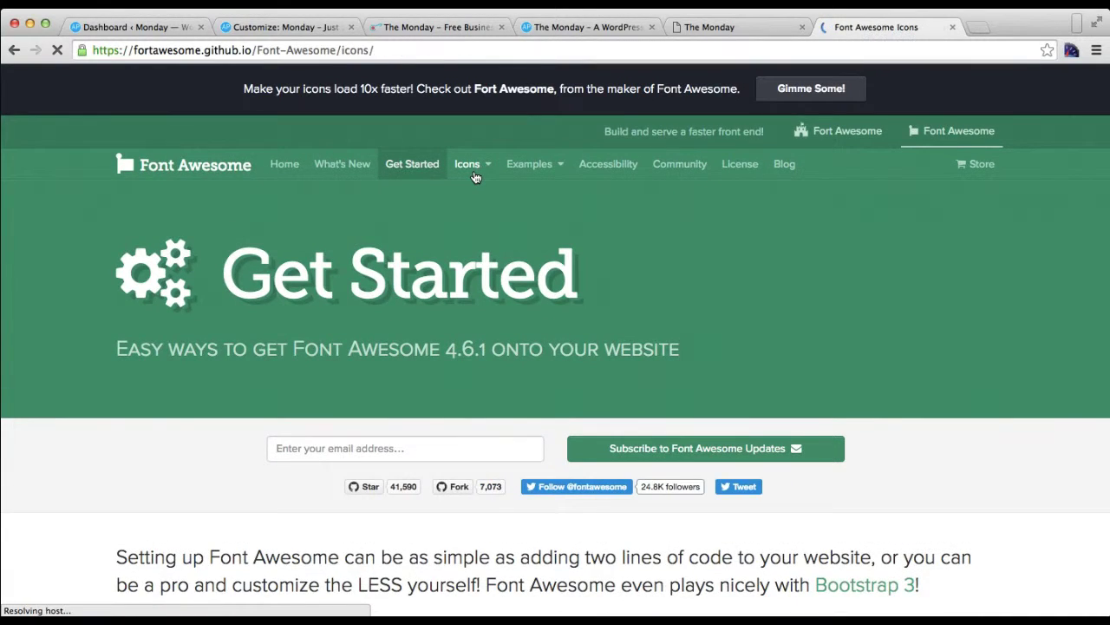
# - Find the braille icon, open its detail page and select the class name fa-braille
pyautogui.scroll(-3, 445, 526)
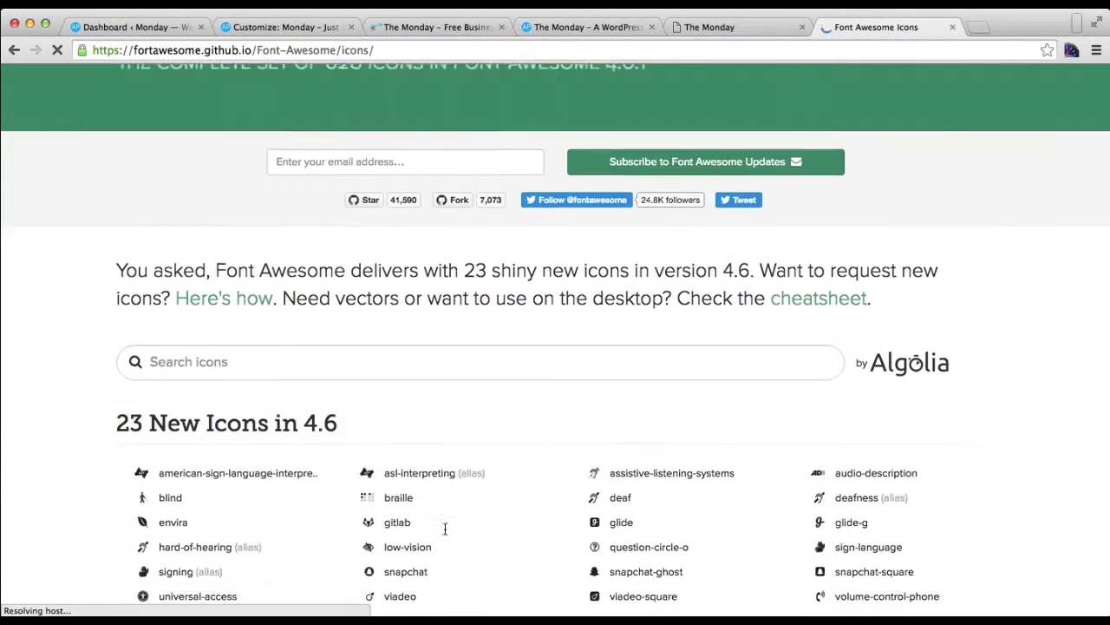
pyautogui.scroll(-3, 445, 530)
pyautogui.scroll(-4, 445, 533)
pyautogui.scroll(-2, 445, 533)
pyautogui.scroll(-5, 445, 533)
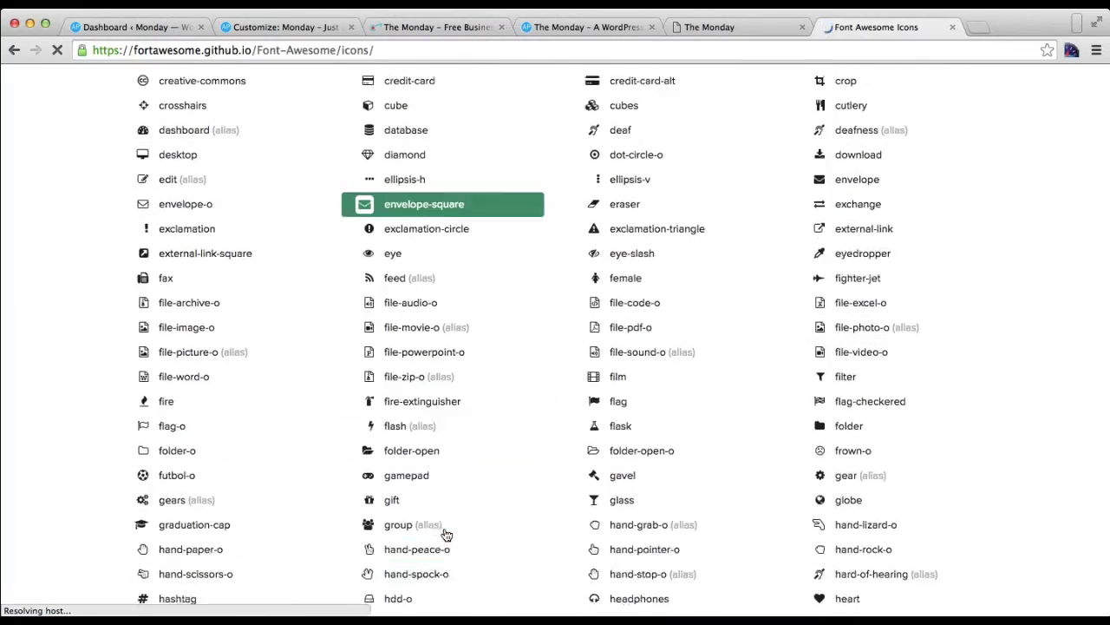
pyautogui.scroll(3, 445, 533)
pyautogui.scroll(6, 445, 533)
pyautogui.scroll(3, 445, 533)
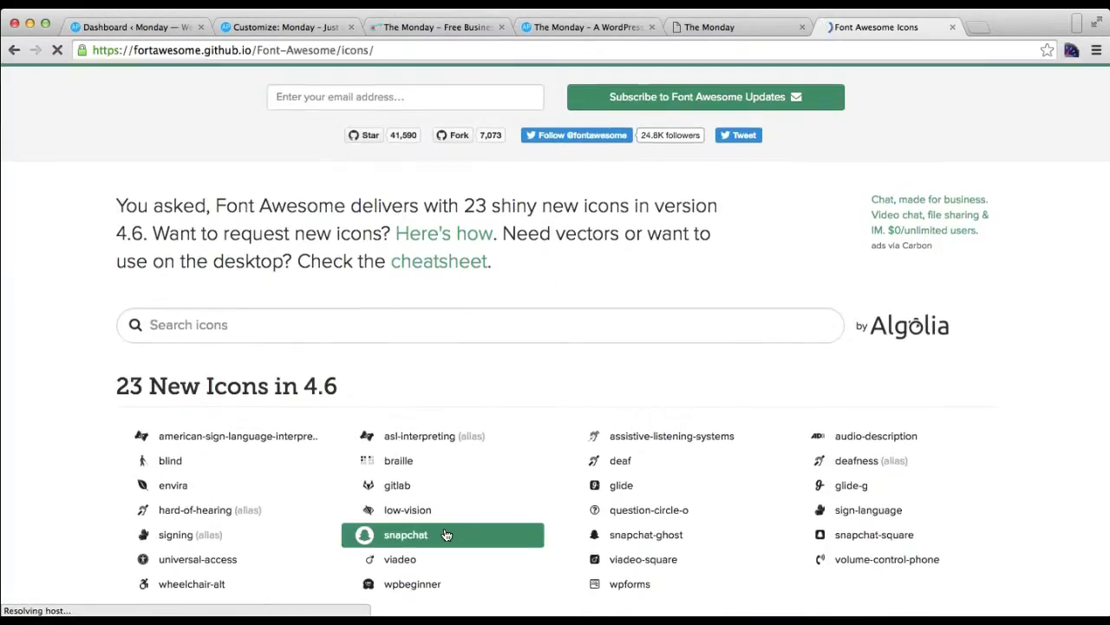
pyautogui.scroll(3, 445, 532)
pyautogui.click(280, 489)
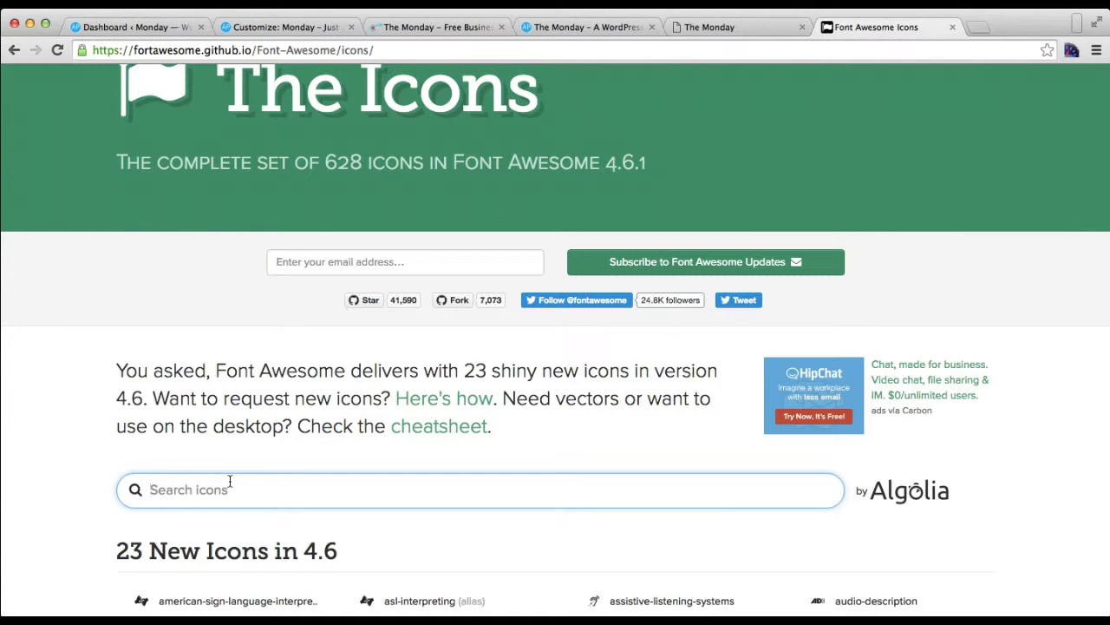
pyautogui.scroll(-3, 367, 329)
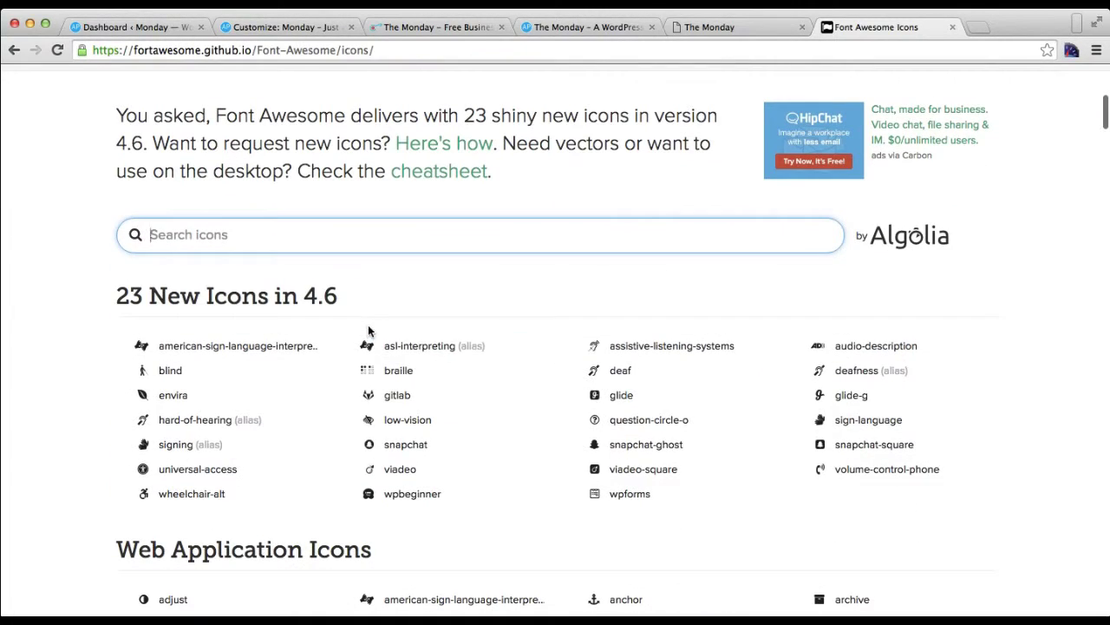
pyautogui.click(395, 371)
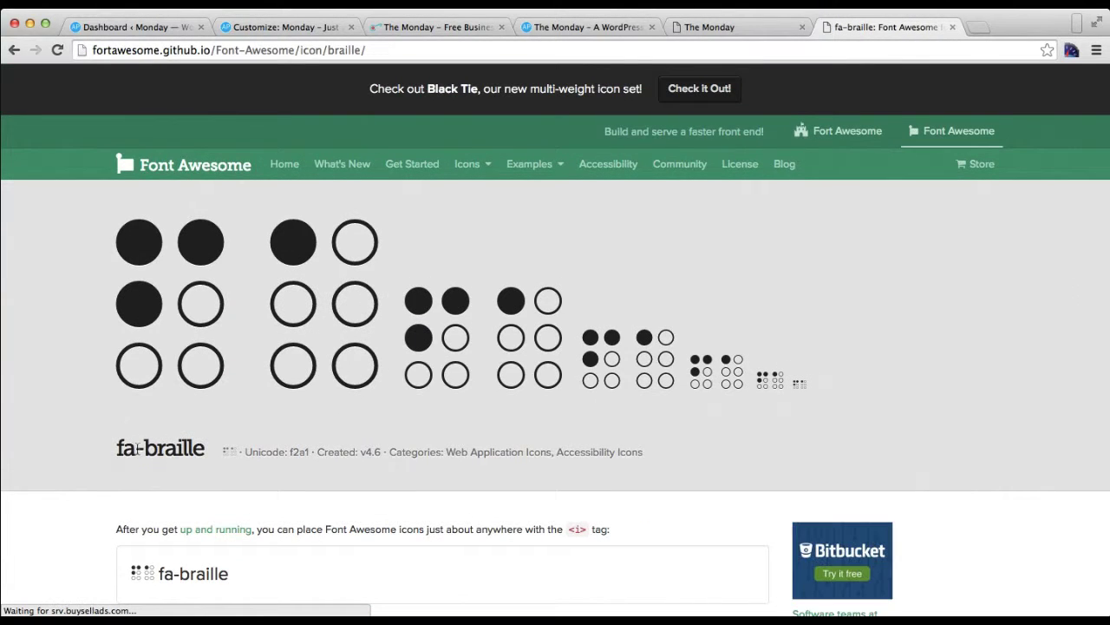
pyautogui.moveTo(117, 447); pyautogui.dragTo(208, 448)
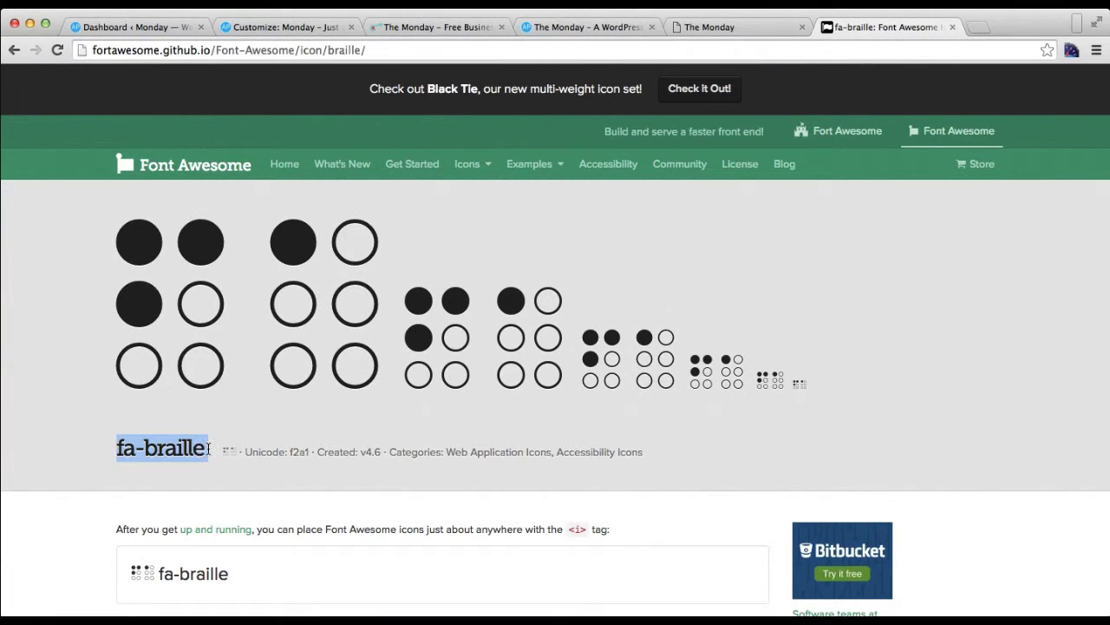
# - Return to the Customizer's Get In Touch panel and scroll through the contact fields
pyautogui.click(270, 27)
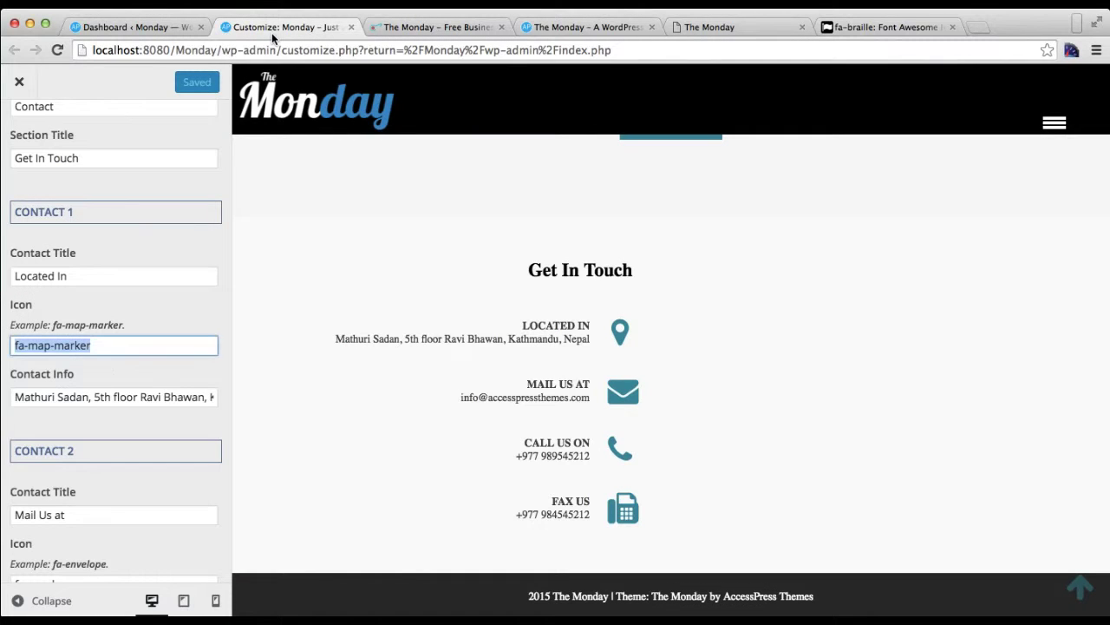
pyautogui.scroll(-2, 150, 353)
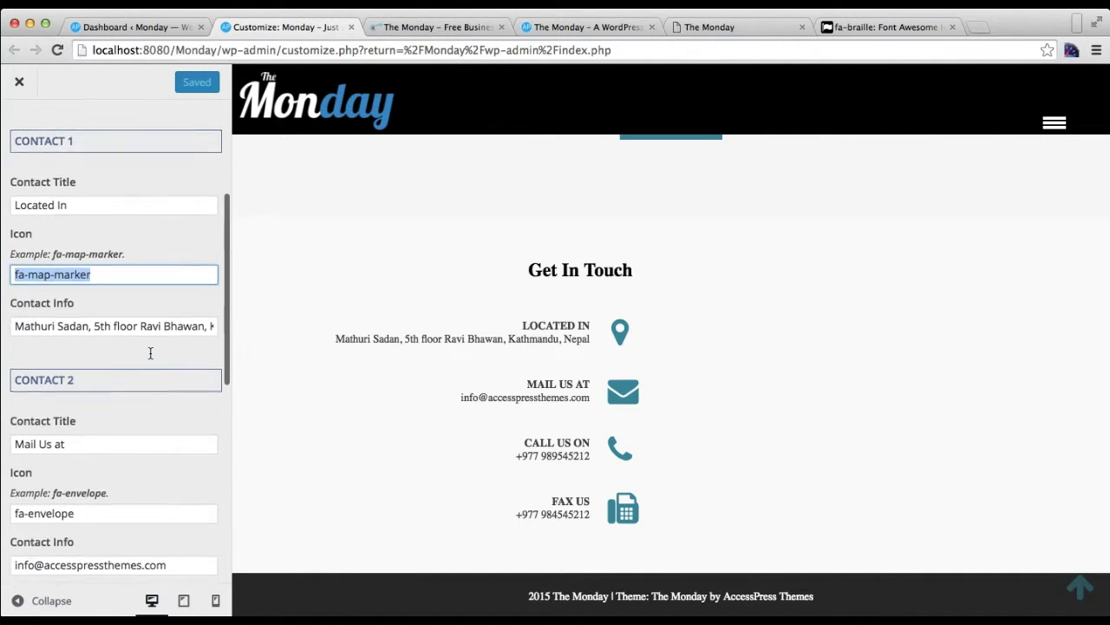
pyautogui.scroll(1, 151, 352)
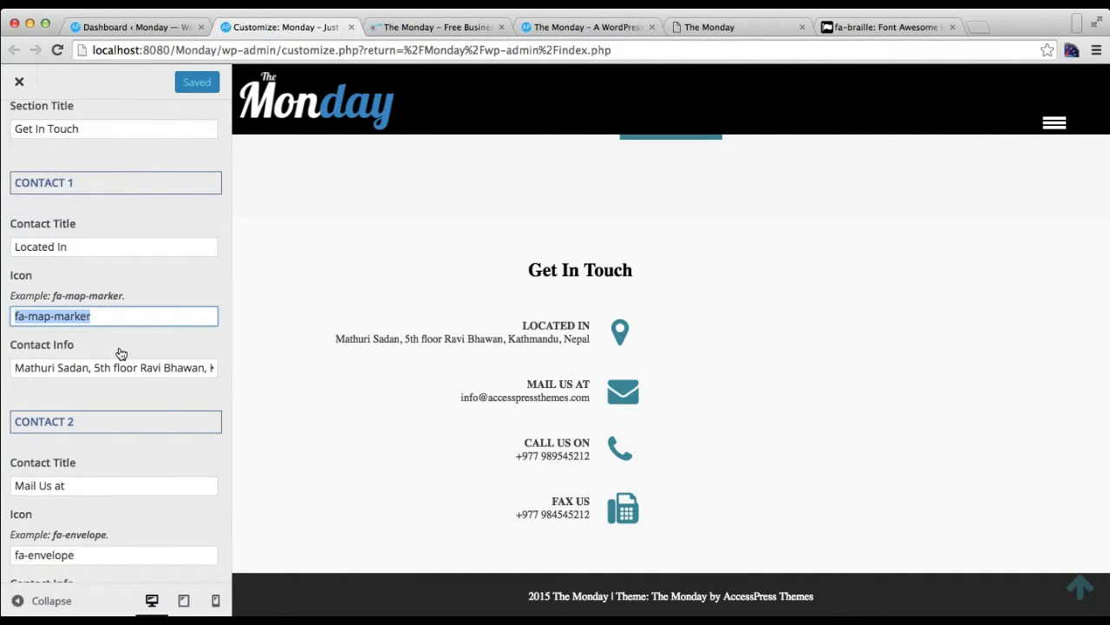
pyautogui.press('Tab')
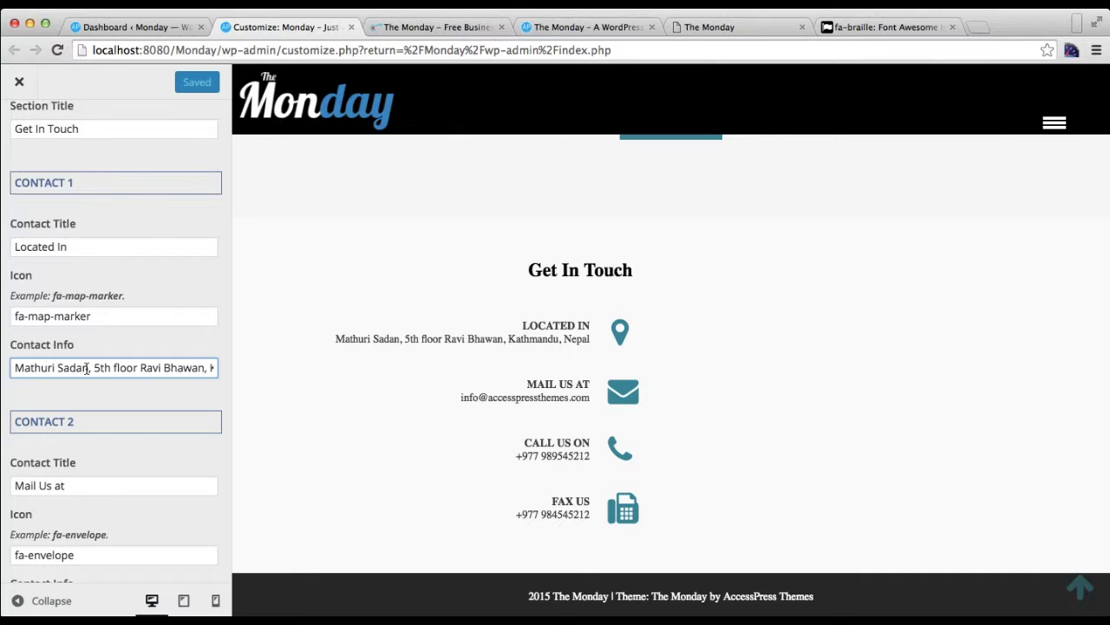
pyautogui.scroll(-3, 125, 358)
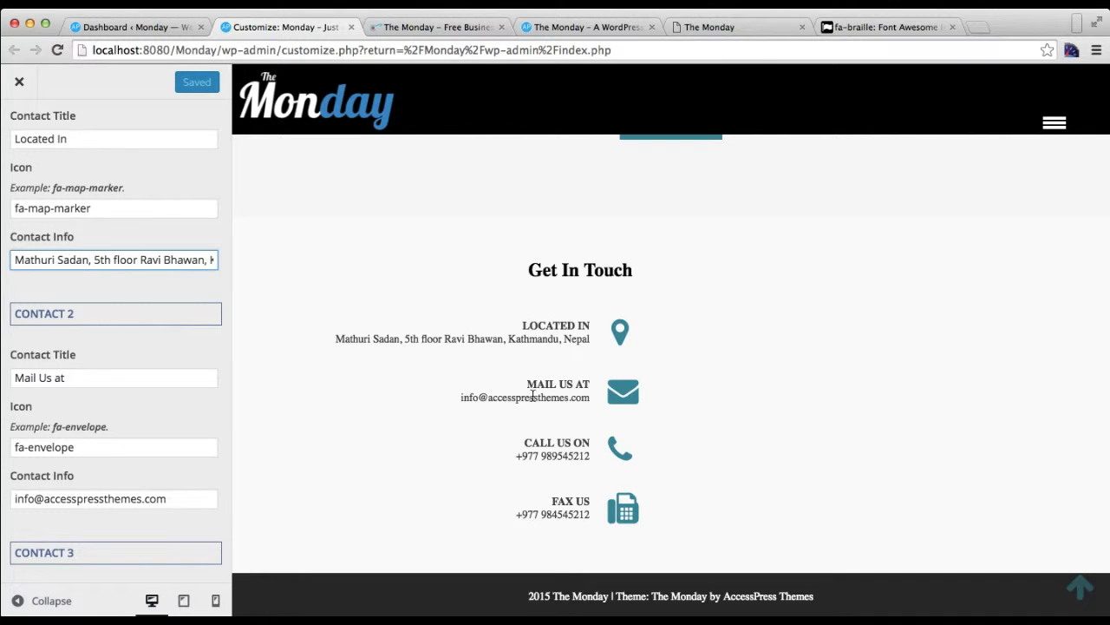
pyautogui.scroll(-3, 32, 525)
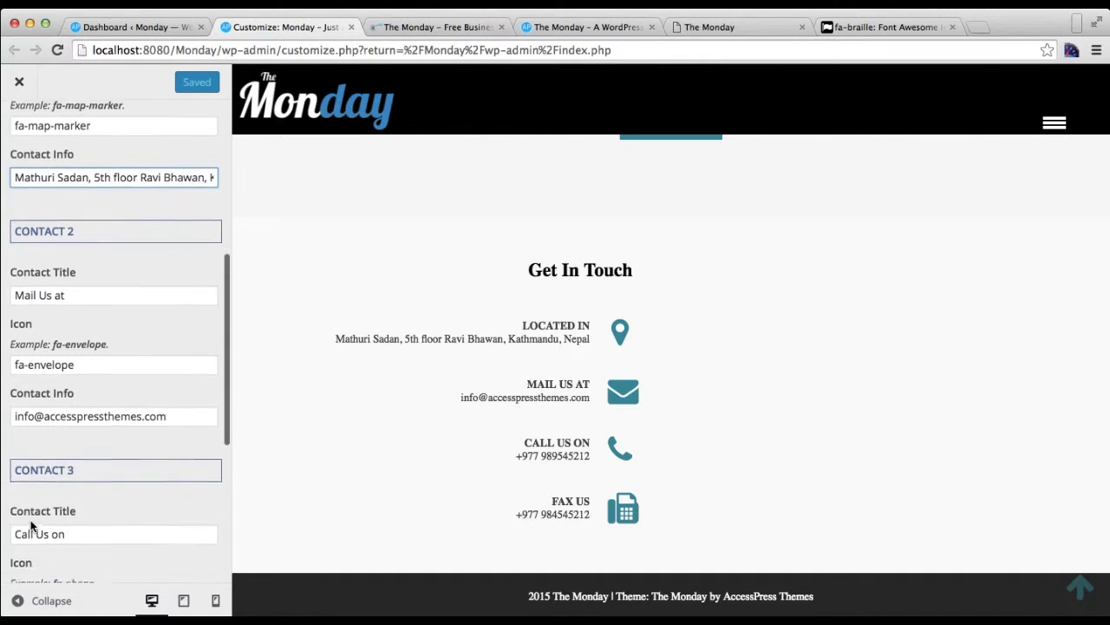
pyautogui.scroll(-3, 32, 521)
pyautogui.scroll(2, 31, 523)
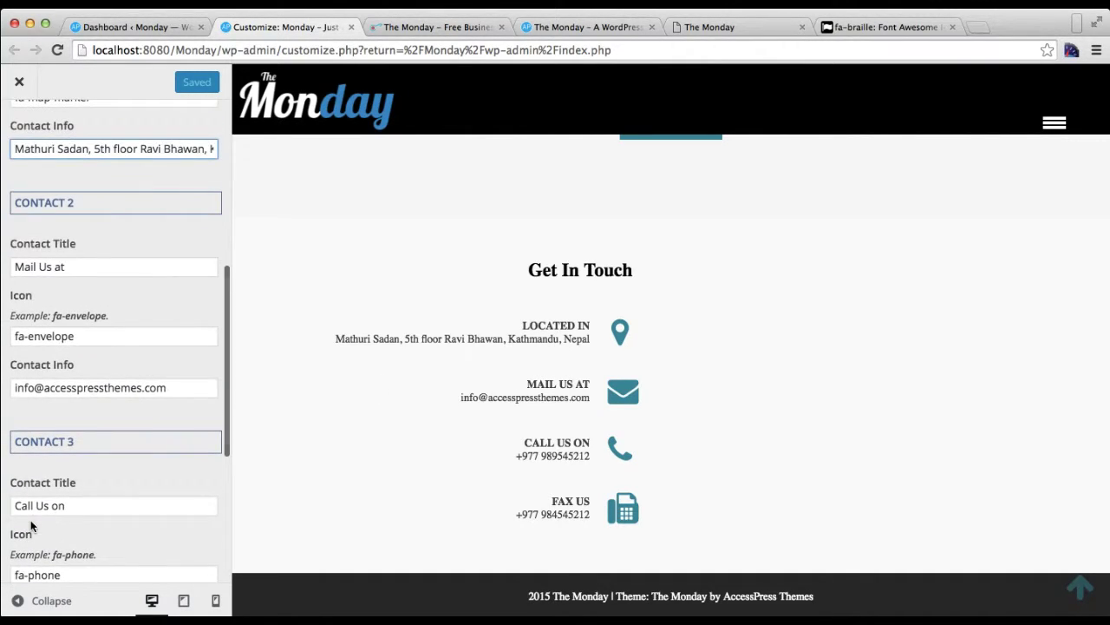
# - Review the remaining Contact 1–4 entries, then view the demo's Get In Touch section with map
pyautogui.moveTo(81, 339); pyautogui.dragTo(7, 339)
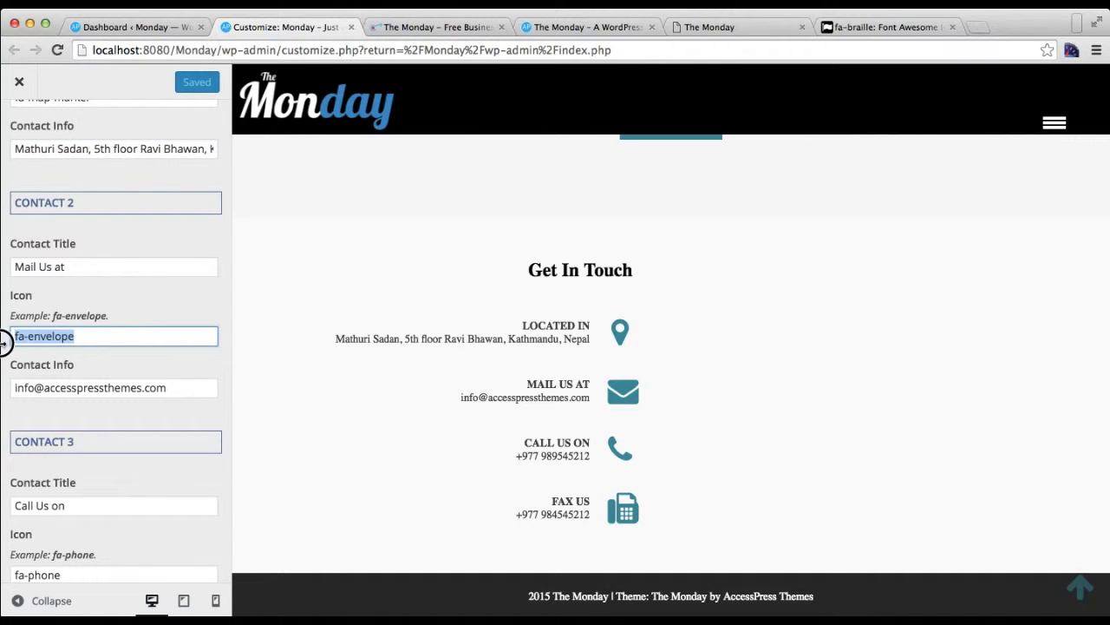
pyautogui.scroll(-3, 107, 379)
pyautogui.scroll(-2, 107, 379)
pyautogui.scroll(-3, 107, 379)
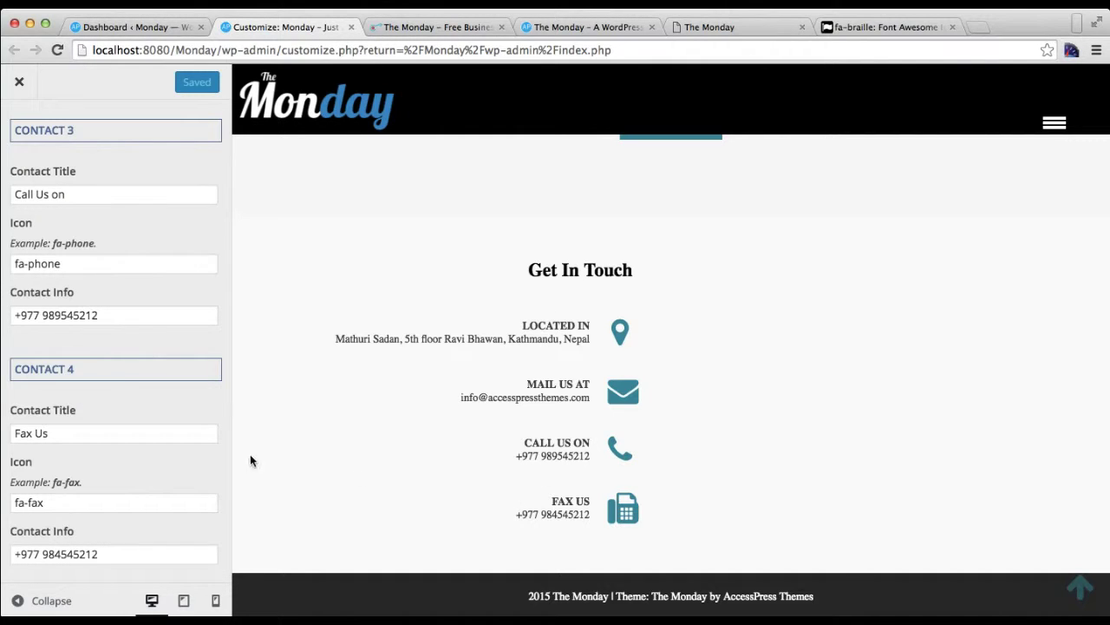
pyautogui.scroll(4, 165, 461)
pyautogui.scroll(10, 164, 462)
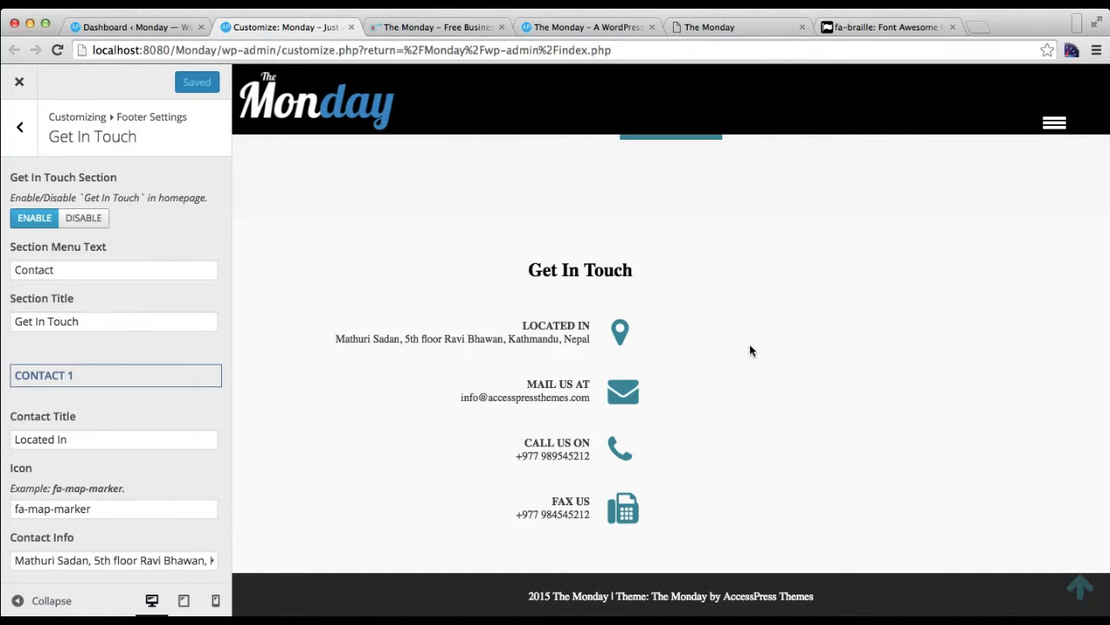
pyautogui.click(609, 30)
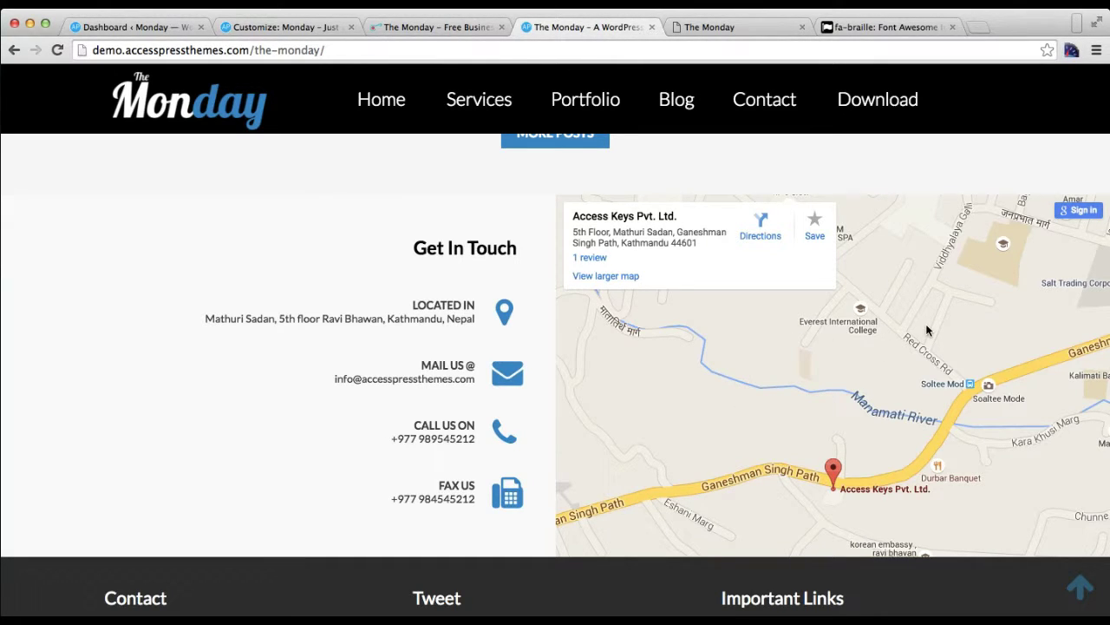
# - From the dashboard, open Appearance > Widgets in a new tab
pyautogui.click(169, 29)
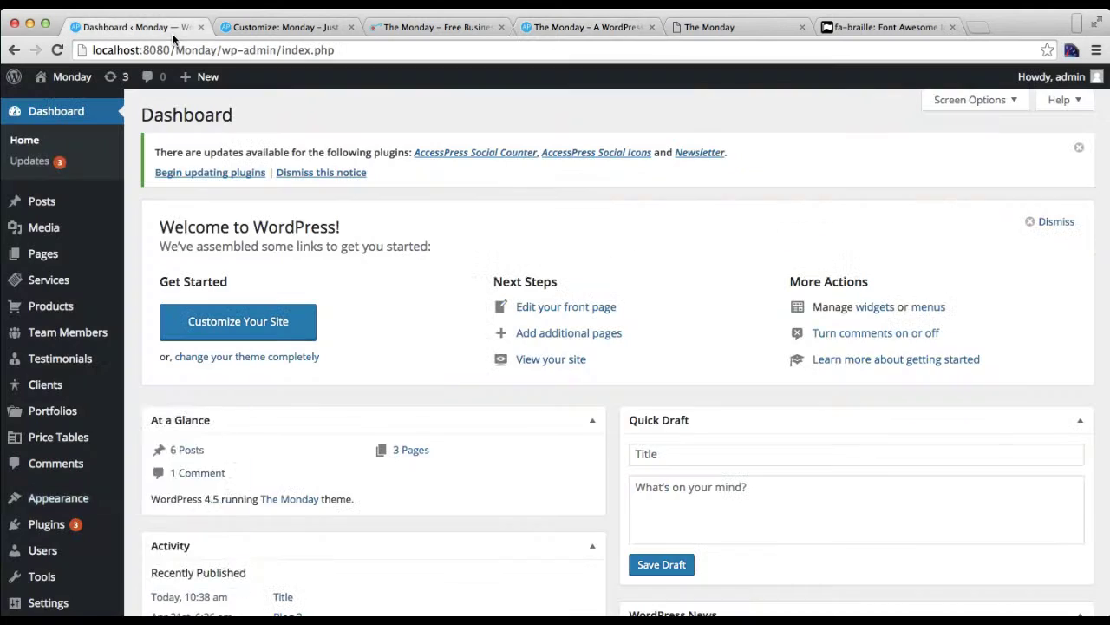
pyautogui.moveTo(58, 498)
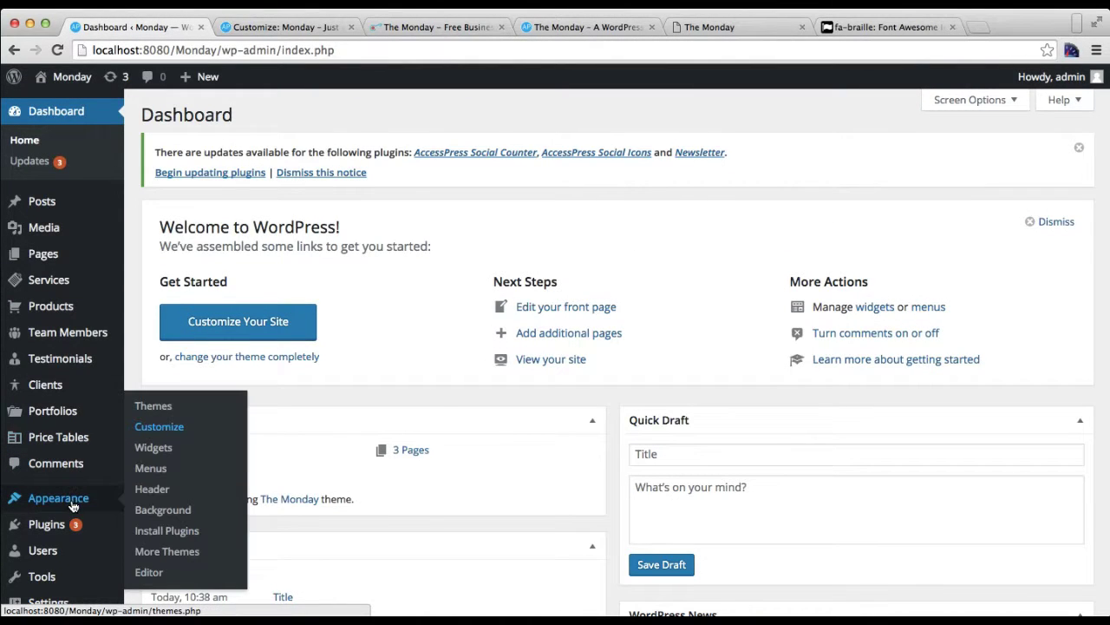
pyautogui.rightClick(153, 450)
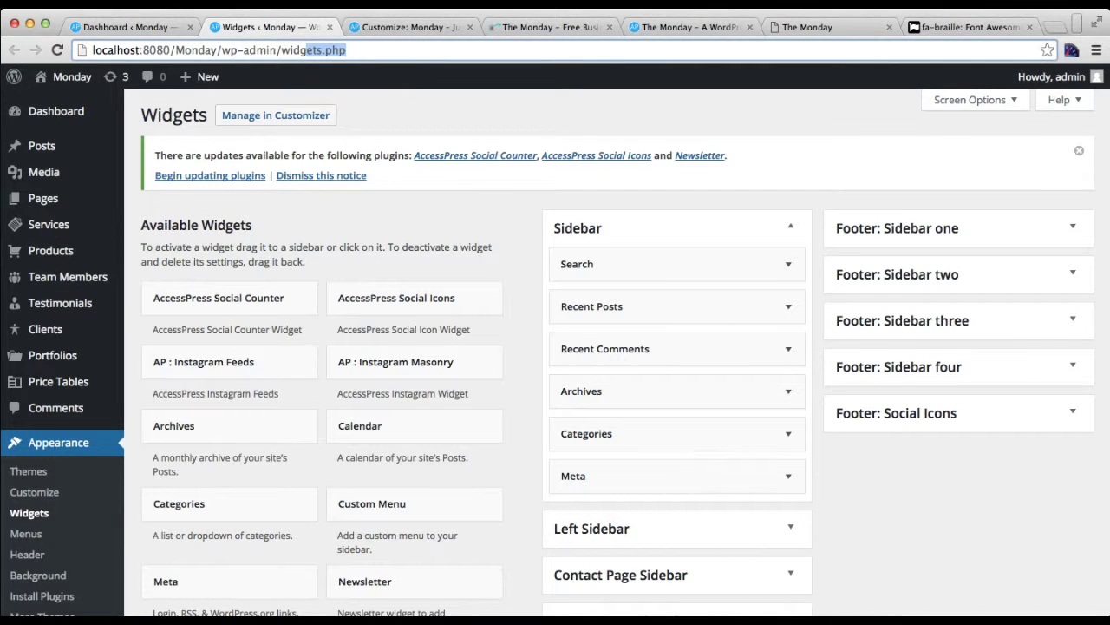
pyautogui.click(902, 507)
# - Drag a Text widget into the Footer: Contact Map area and focus its Content box
pyautogui.scroll(-3, 880, 452)
pyautogui.scroll(-1, 880, 448)
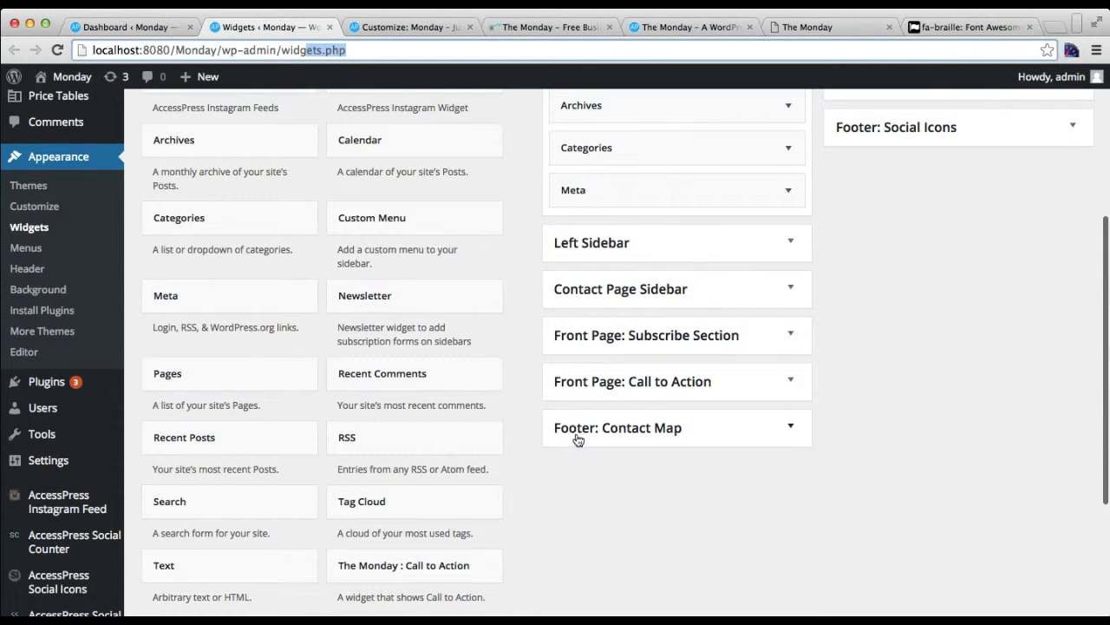
pyautogui.click(703, 441)
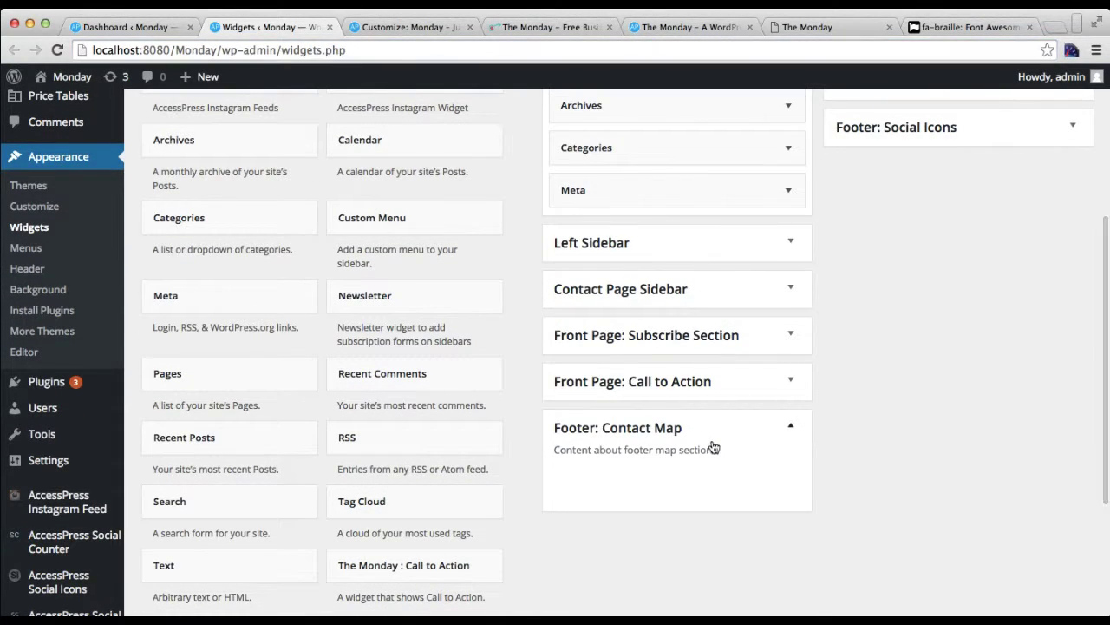
pyautogui.scroll(-1, 679, 479)
pyautogui.scroll(-2, 367, 483)
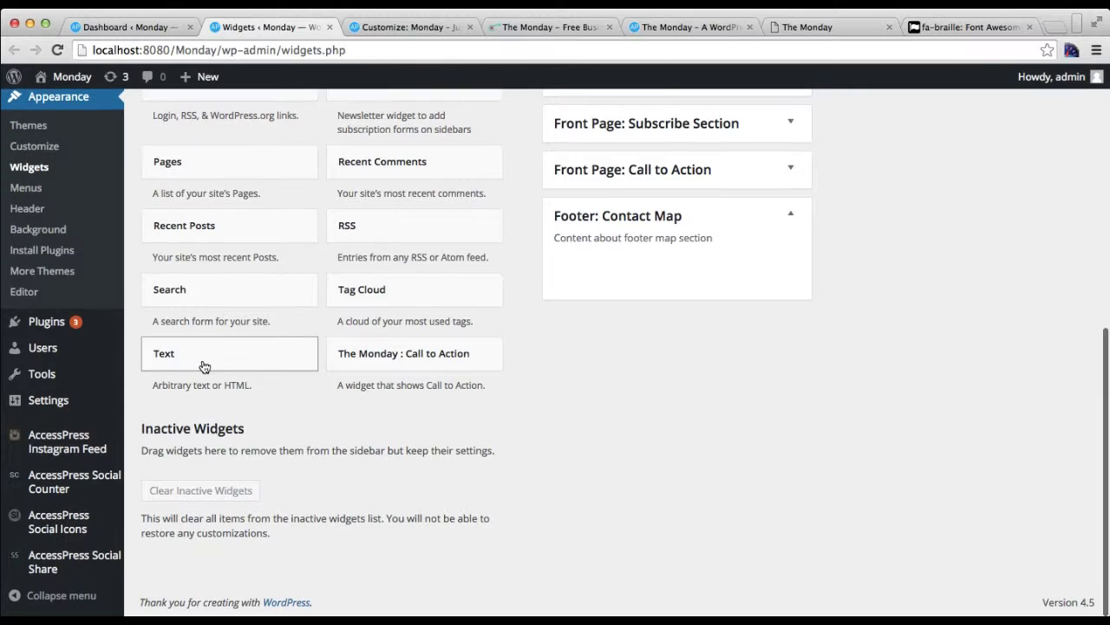
pyautogui.moveTo(200, 364); pyautogui.dragTo(637, 262)
pyautogui.scroll(-1, 674, 377)
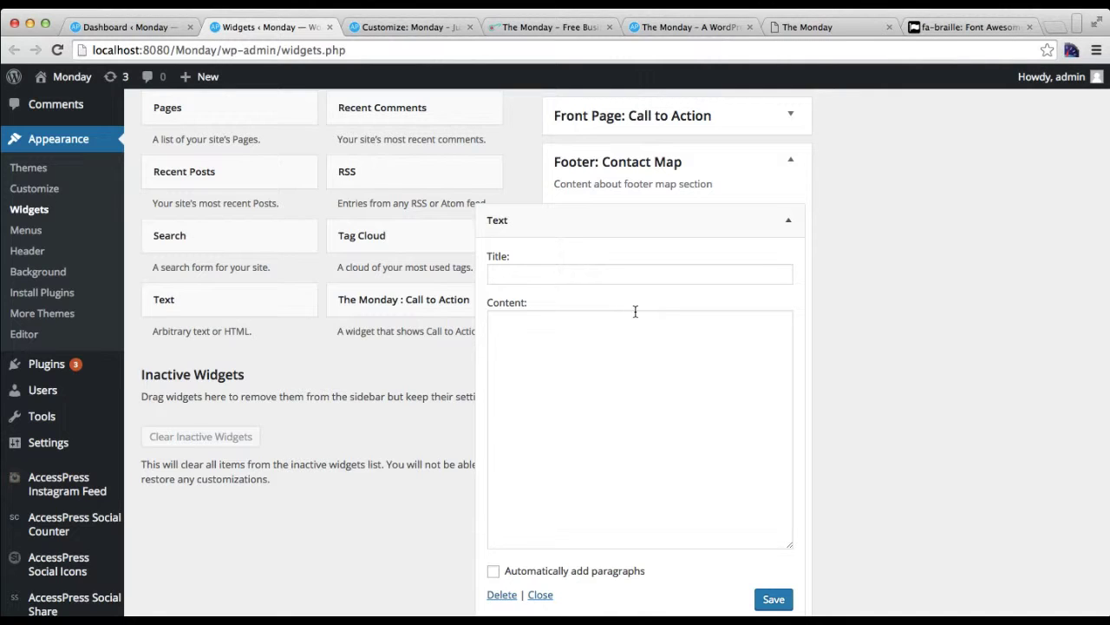
pyautogui.click(596, 342)
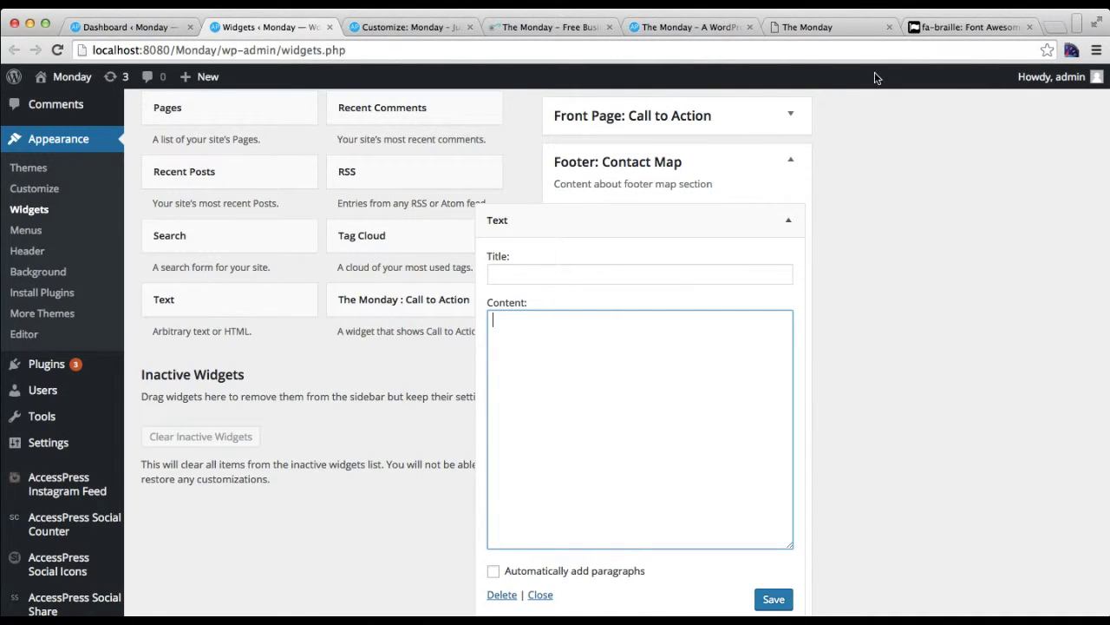
pyautogui.click(1055, 26)
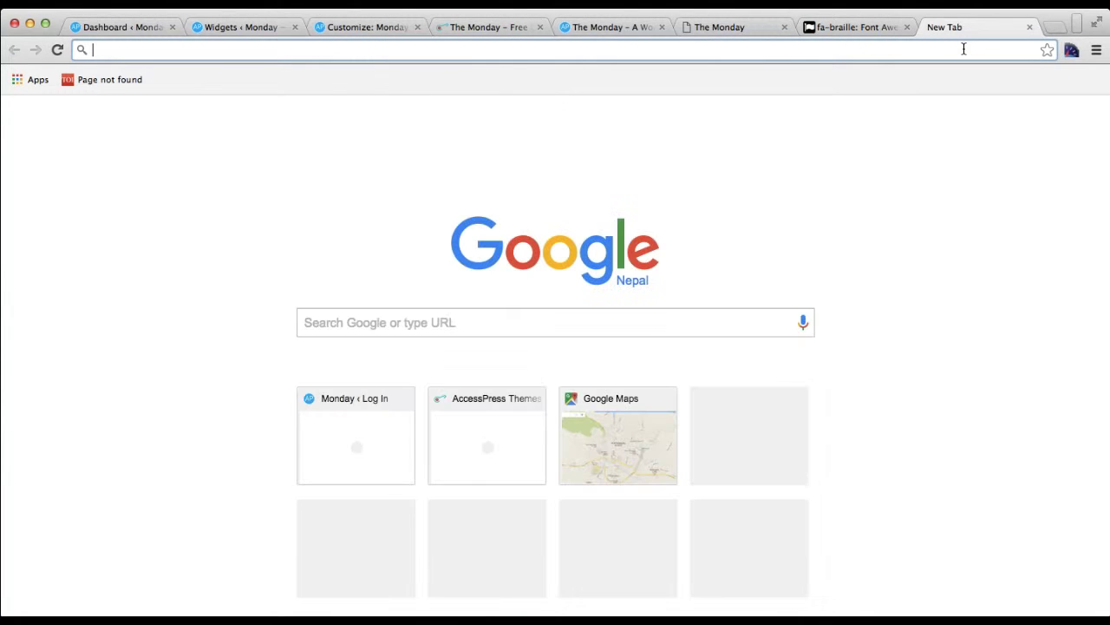
# - Load maps.google.com in the new tab, correcting the mistyped 'mps.google.com' address
pyautogui.write('mps')
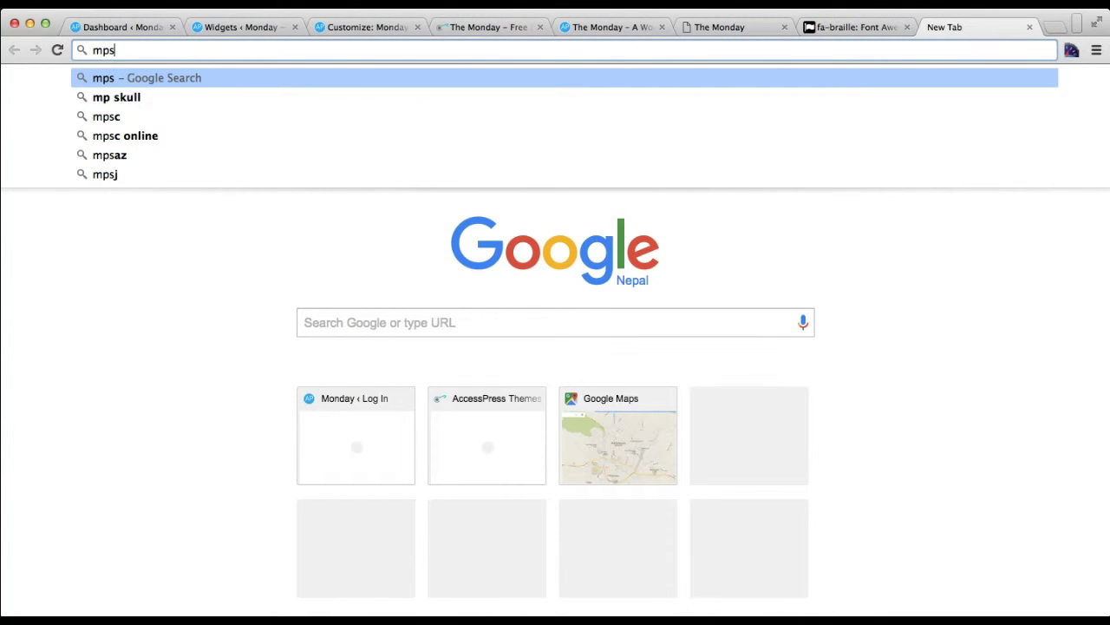
pyautogui.write('.google')
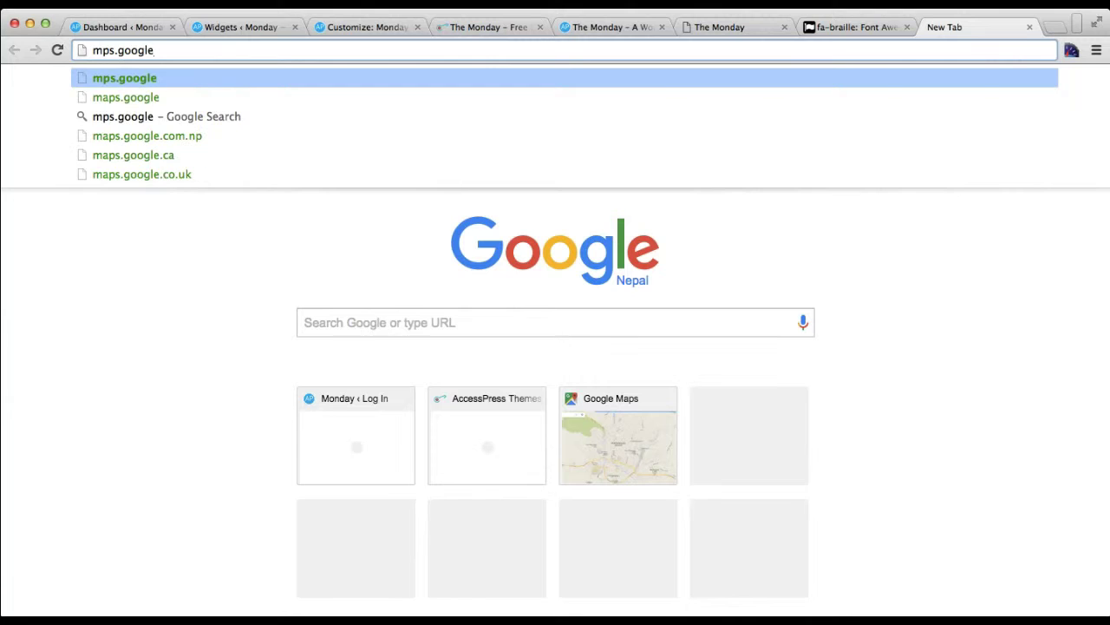
pyautogui.write('.com')
pyautogui.press('Return')
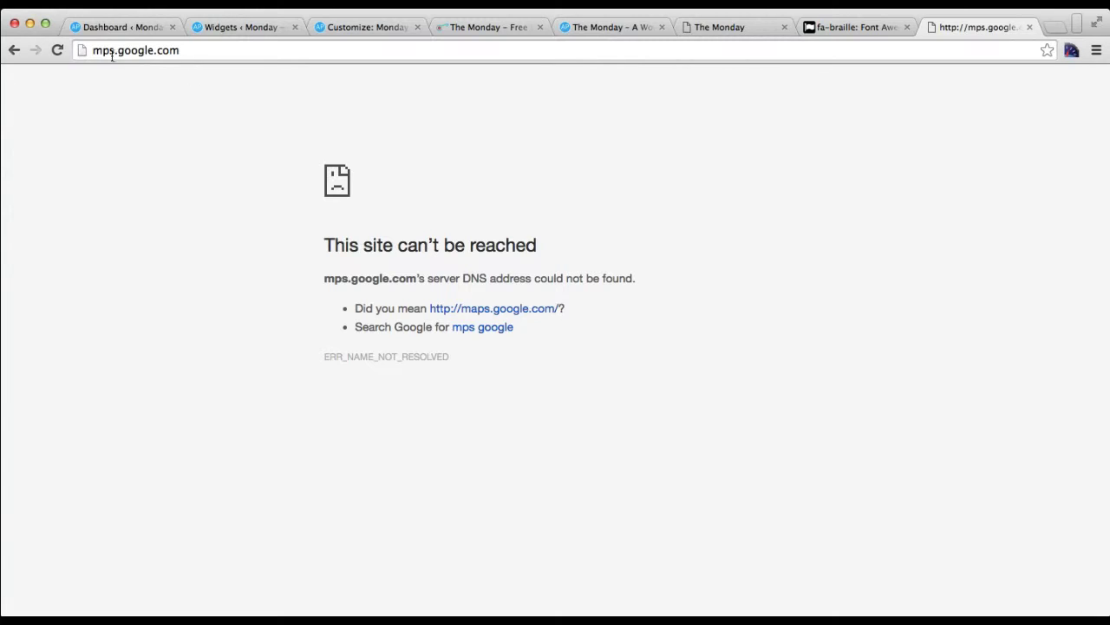
pyautogui.click(100, 50)
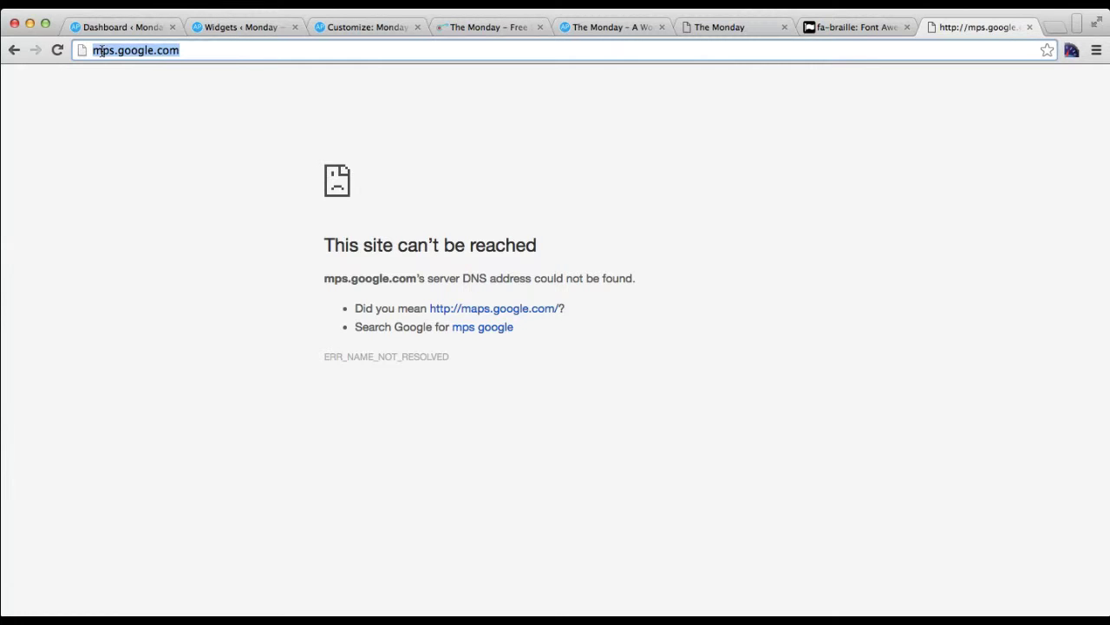
pyautogui.write('a')
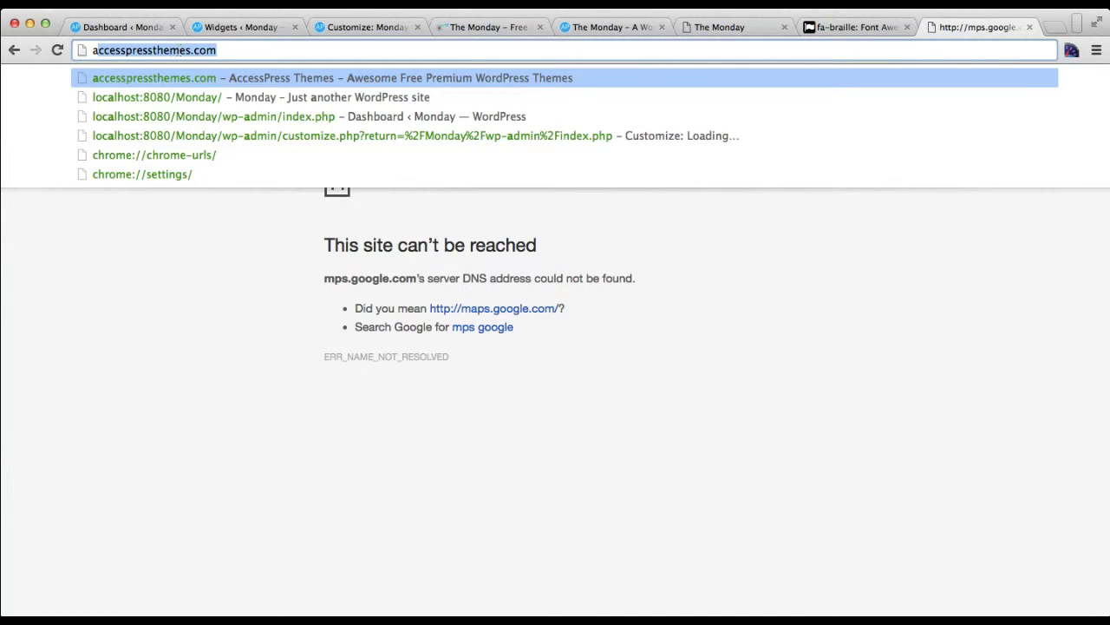
pyautogui.press('BackSpace')
pyautogui.press('BackSpace')
pyautogui.write('maps/@27.7089603,85.3261328,13z')
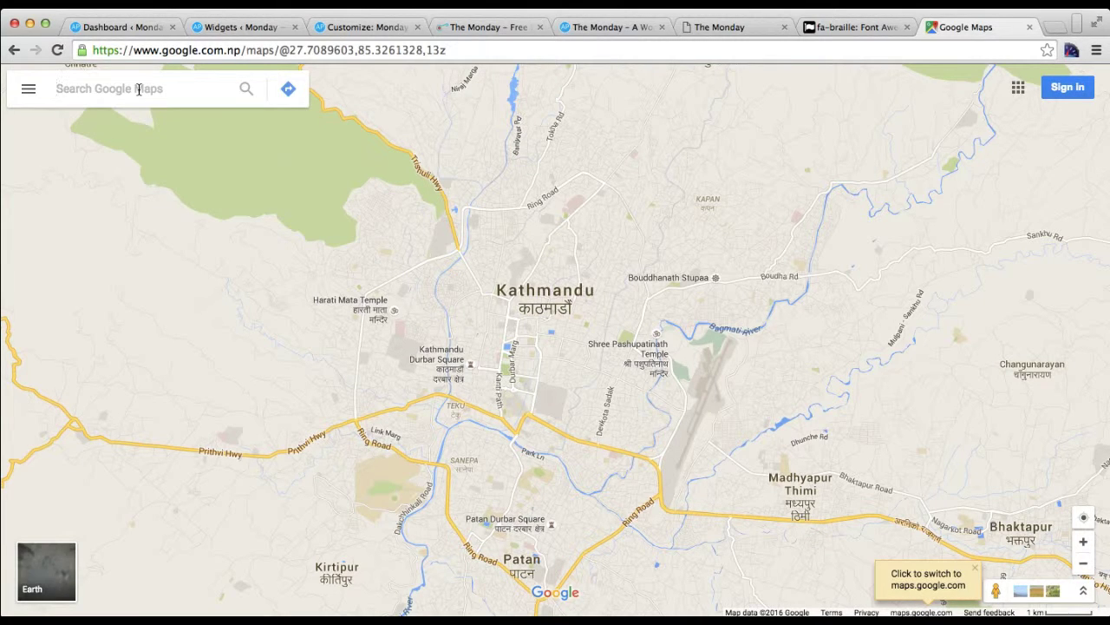
# - Search Google Maps for 'access keys' and open Share or embed map > Embed map
pyautogui.write('access ')
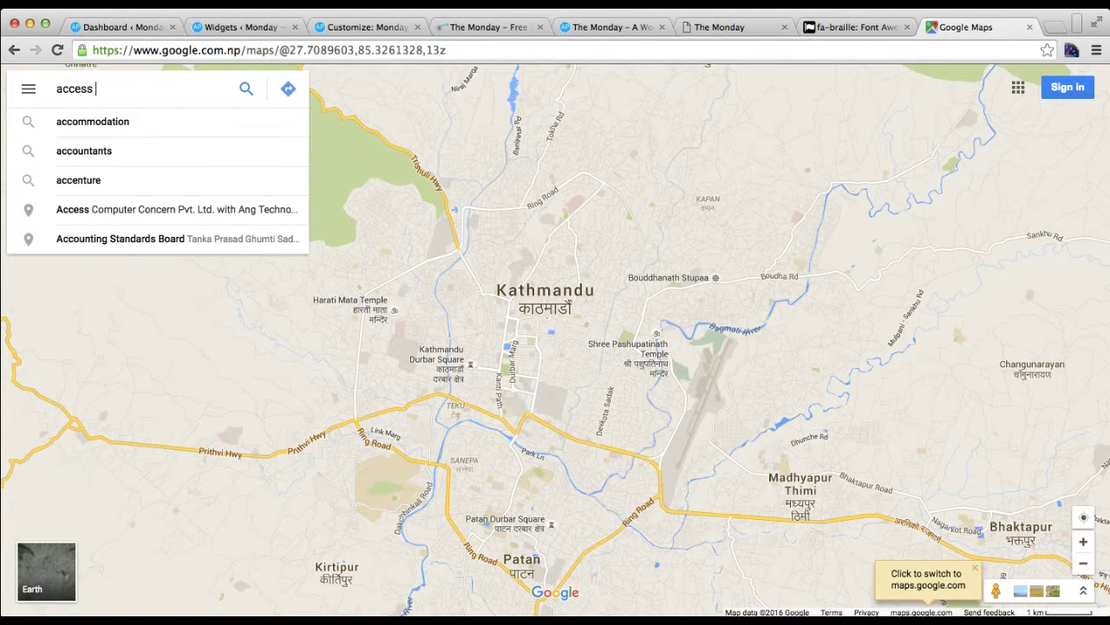
pyautogui.write('keys')
pyautogui.press('Return')
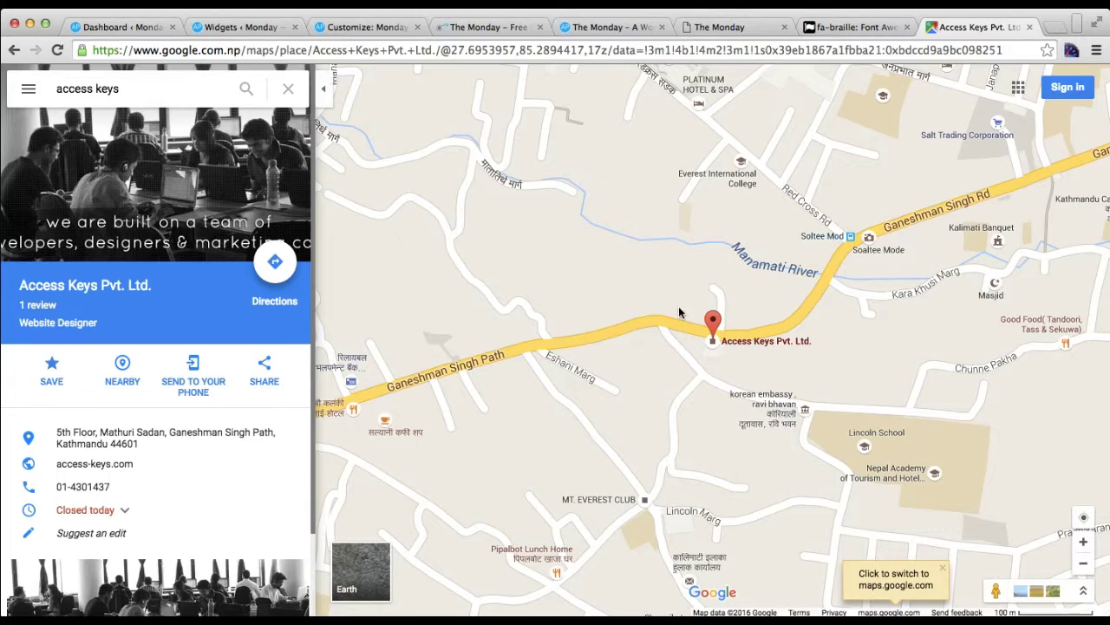
pyautogui.click(28, 89)
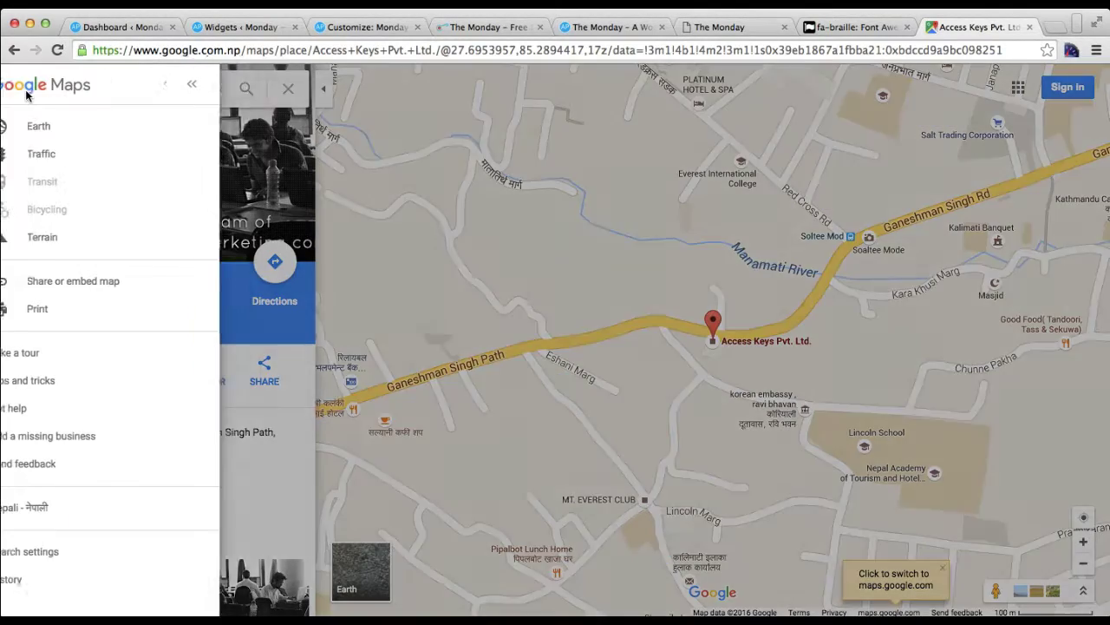
pyautogui.click(82, 282)
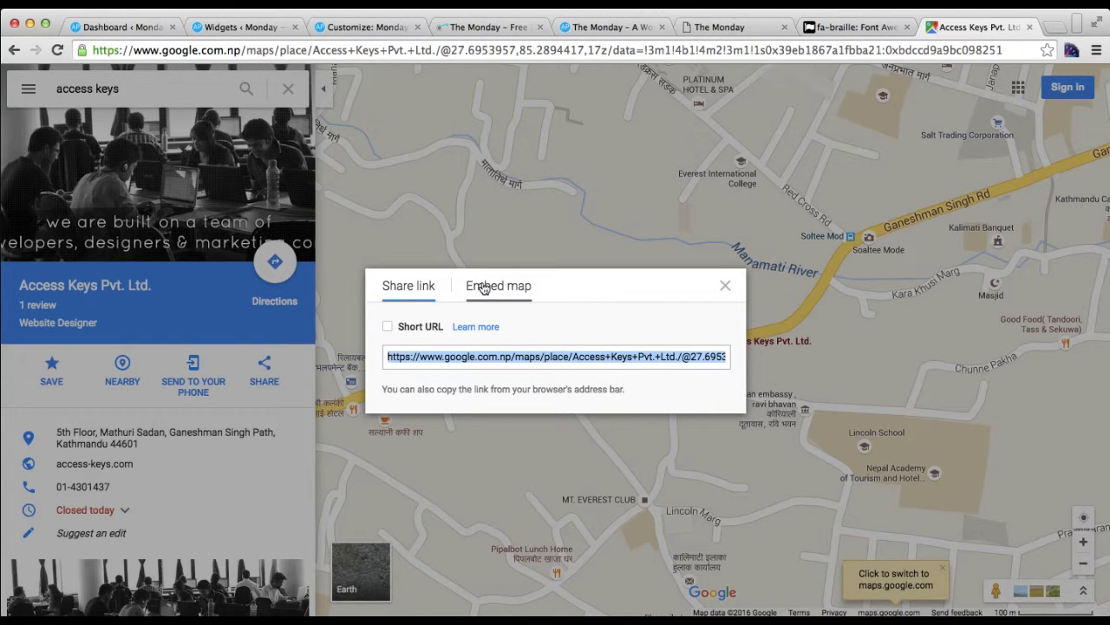
pyautogui.click(482, 288)
# - Select all of the Access Keys iframe embed code and return to the Widgets page
pyautogui.click(587, 169)
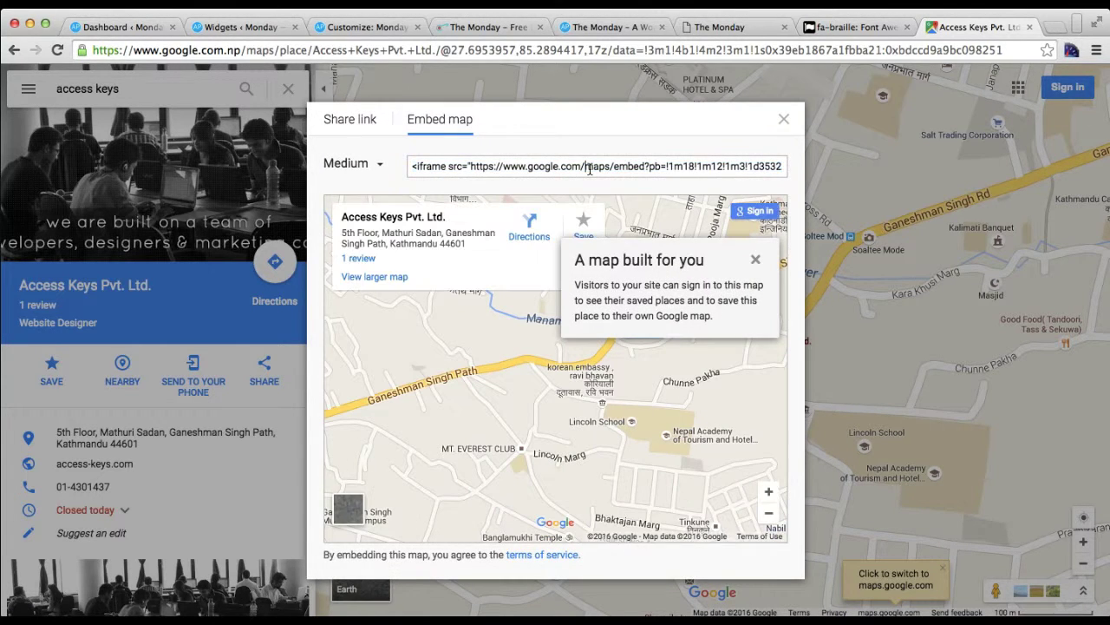
pyautogui.press('End')
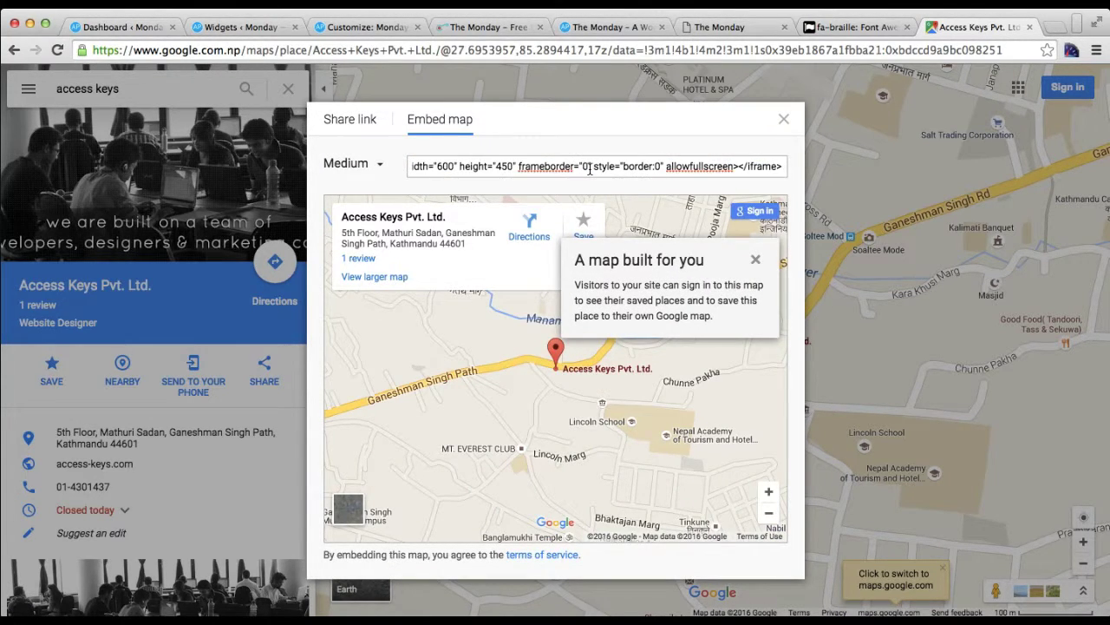
pyautogui.press('super+a')
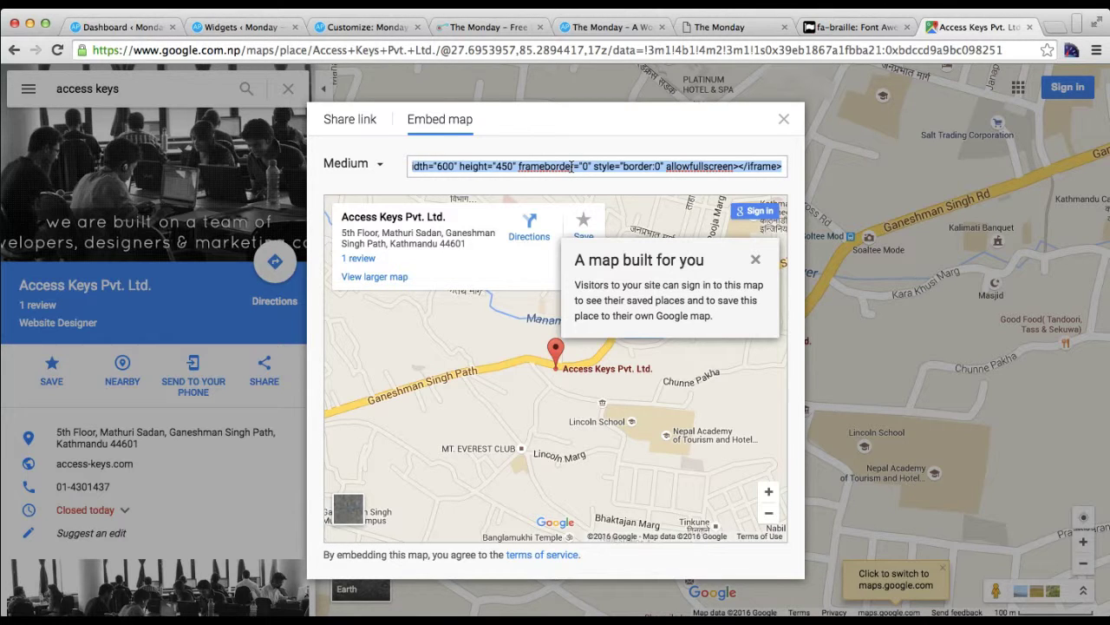
pyautogui.click(221, 27)
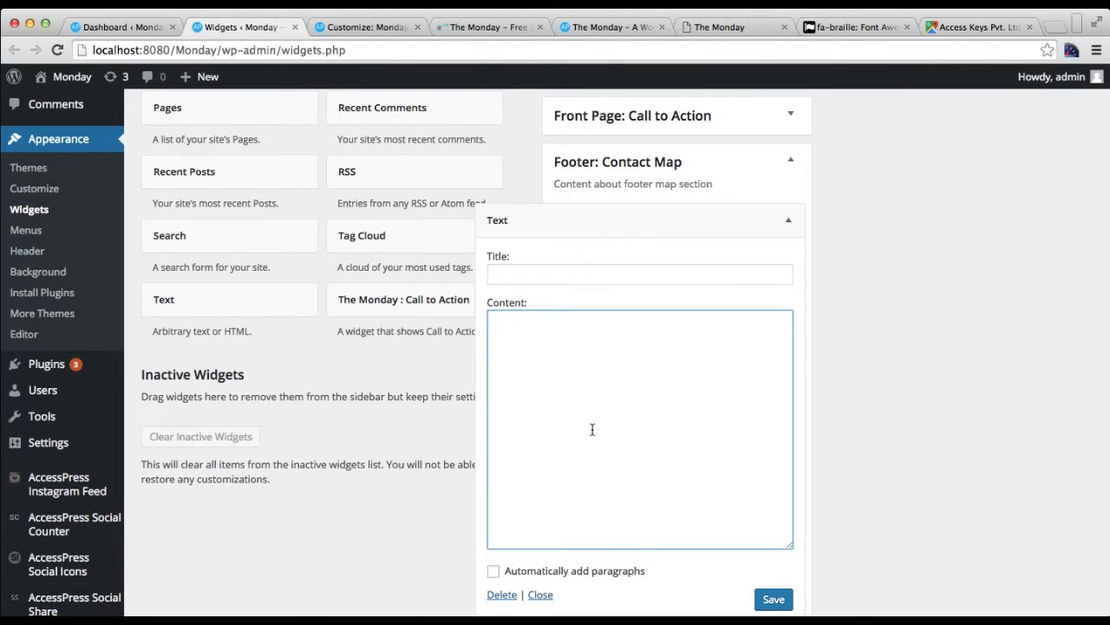
# - Paste the map iframe into the Text widget, change width 600 to 700, and save
pyautogui.press('super+v')
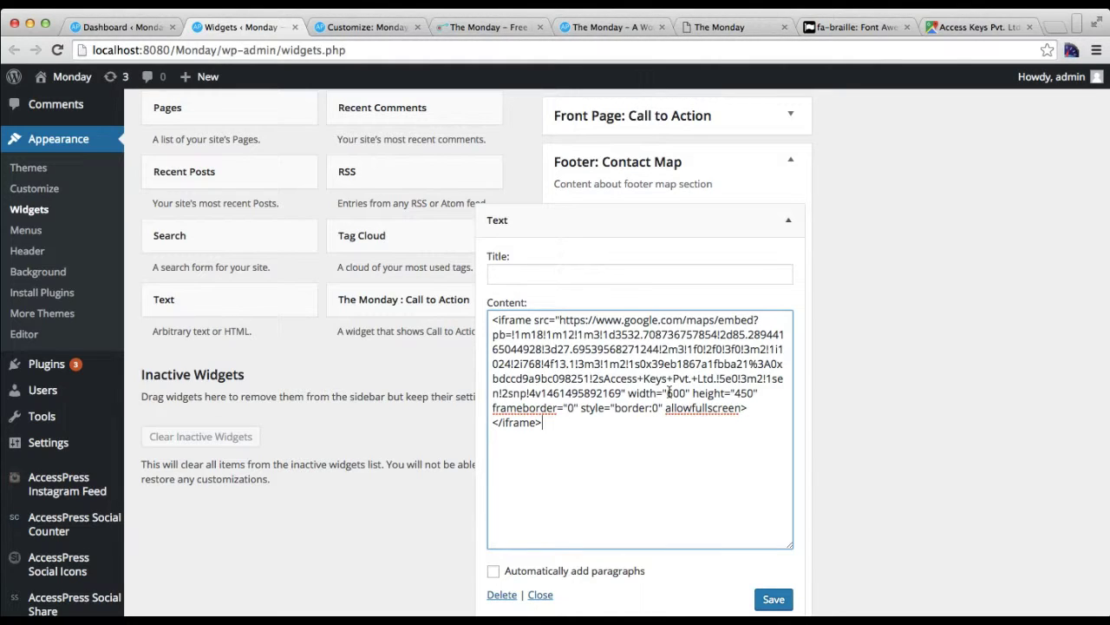
pyautogui.doubleClick(669, 393)
pyautogui.write('700')
pyautogui.scroll(-2, 651, 501)
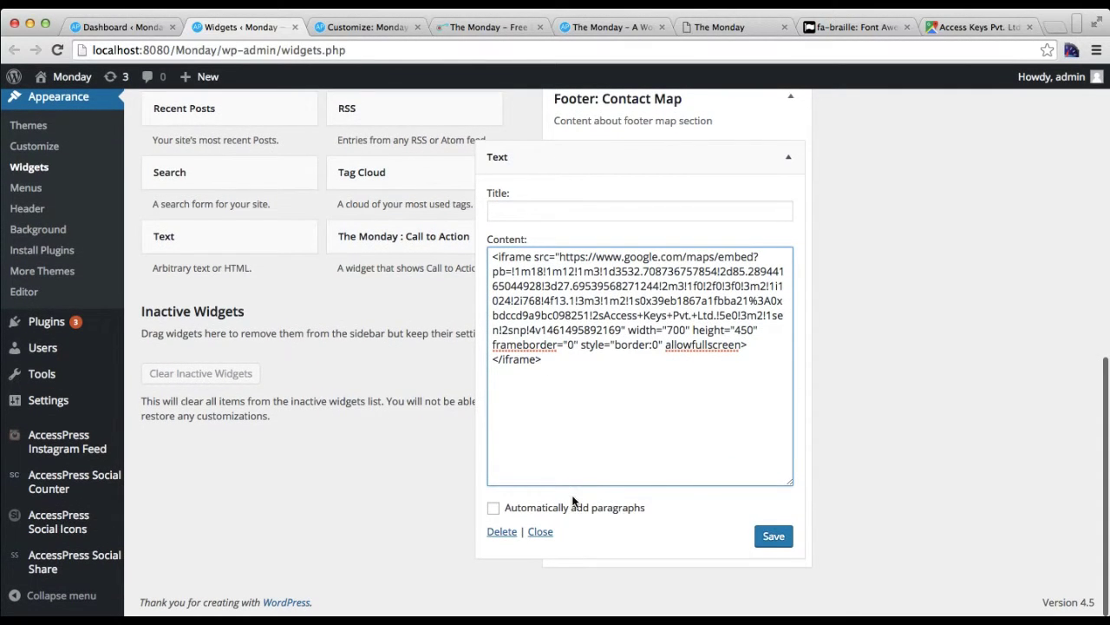
pyautogui.click(776, 539)
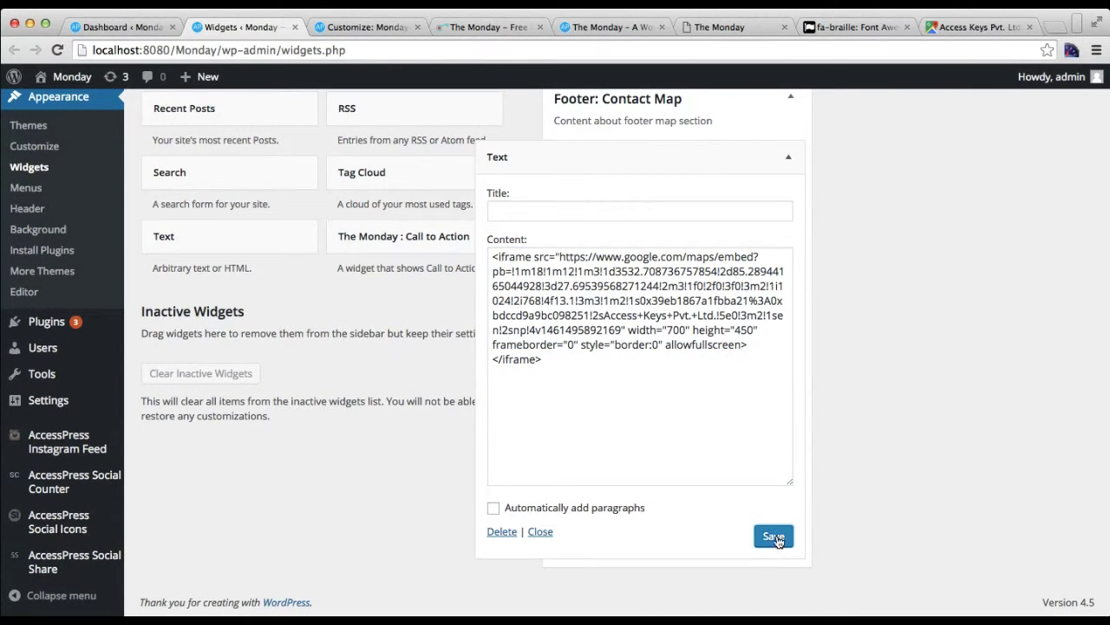
pyautogui.click(786, 156)
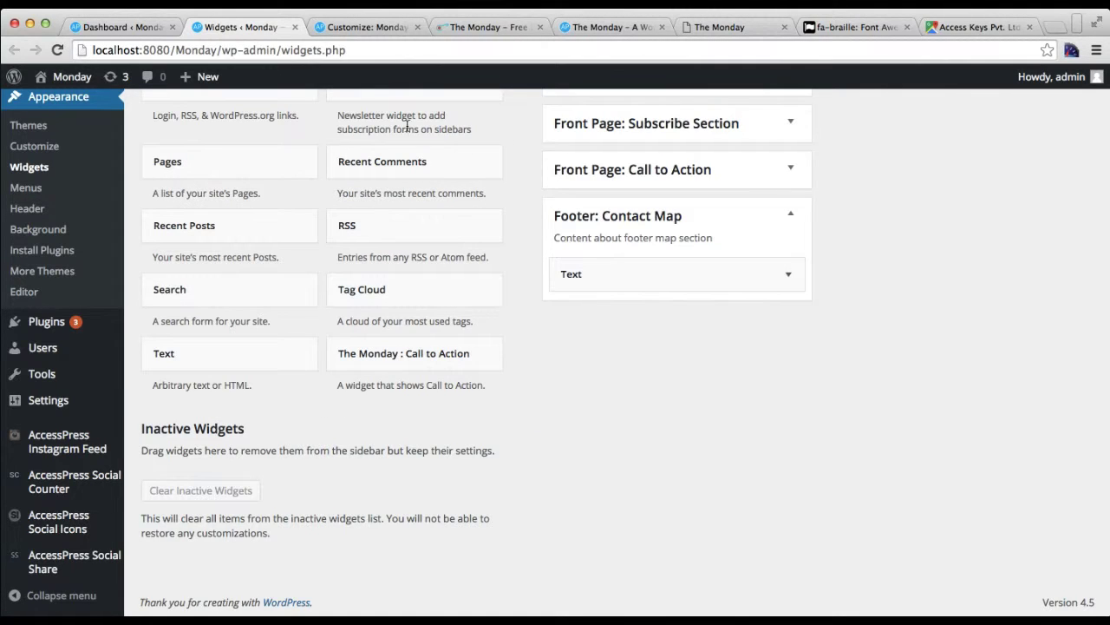
pyautogui.moveTo(72, 76)
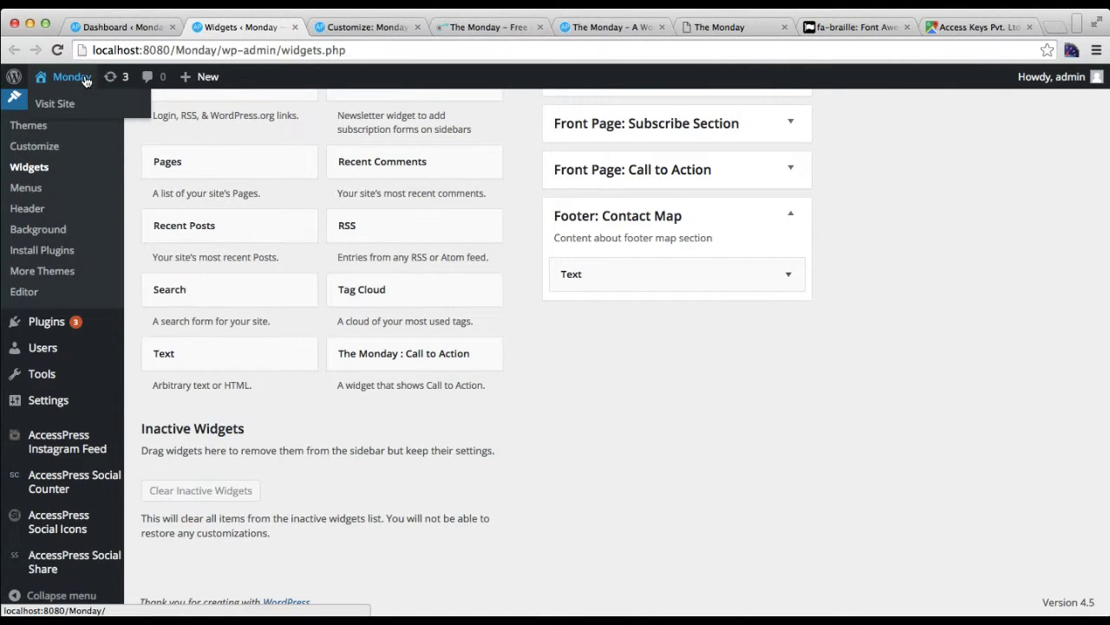
# - Open the live Monday site from Visit Site in a new tab
pyautogui.rightClick(57, 108)
pyautogui.click(68, 111)
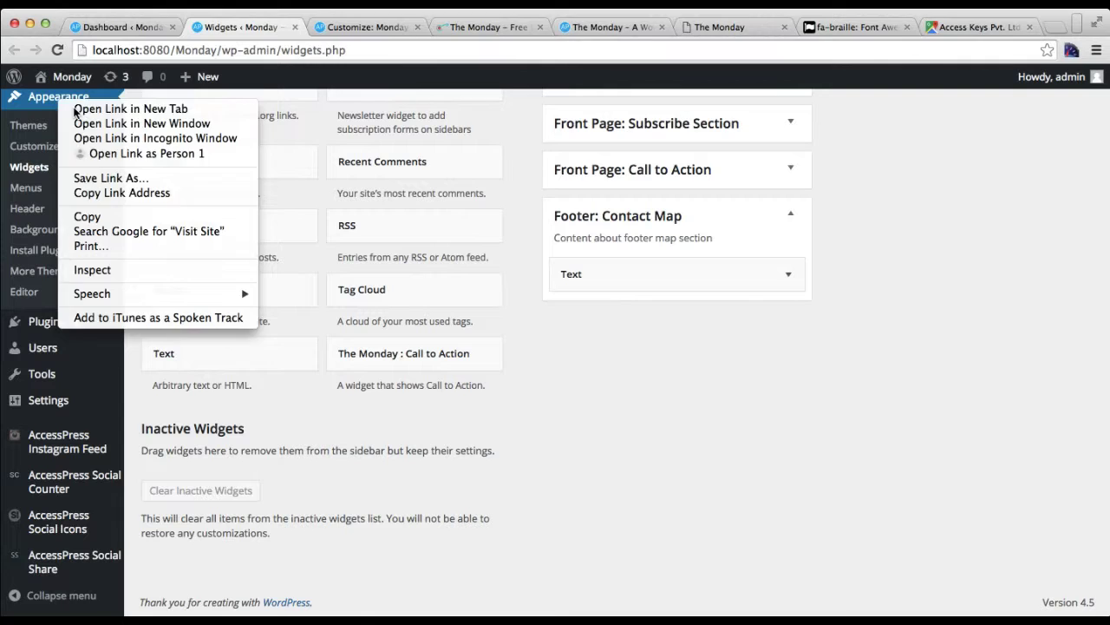
pyautogui.moveTo(343, 31); pyautogui.dragTo(439, 27)
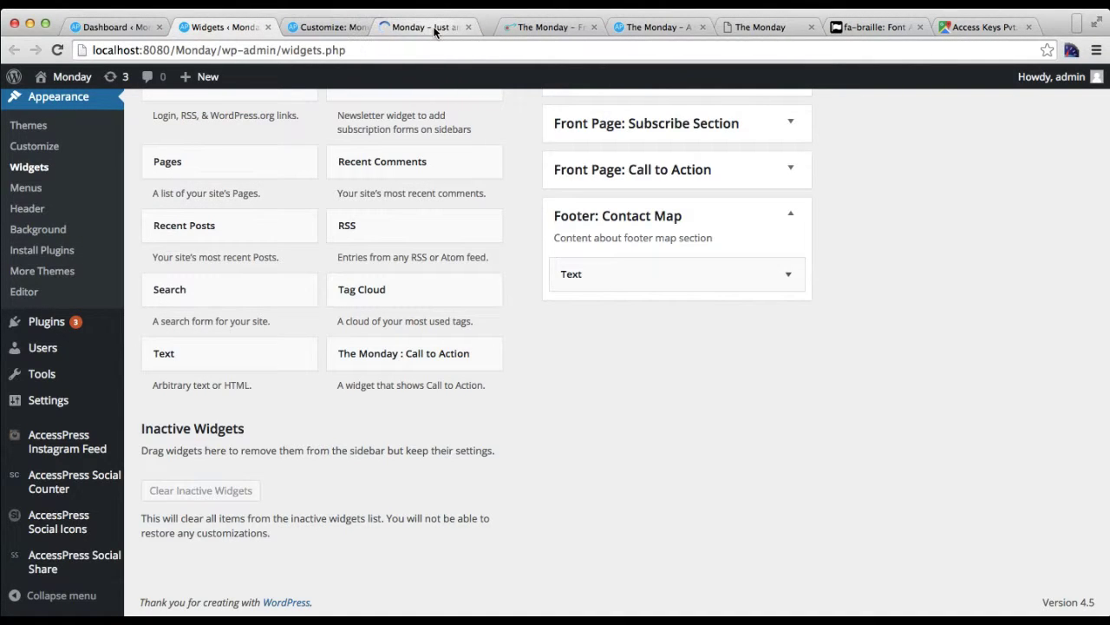
pyautogui.click(435, 28)
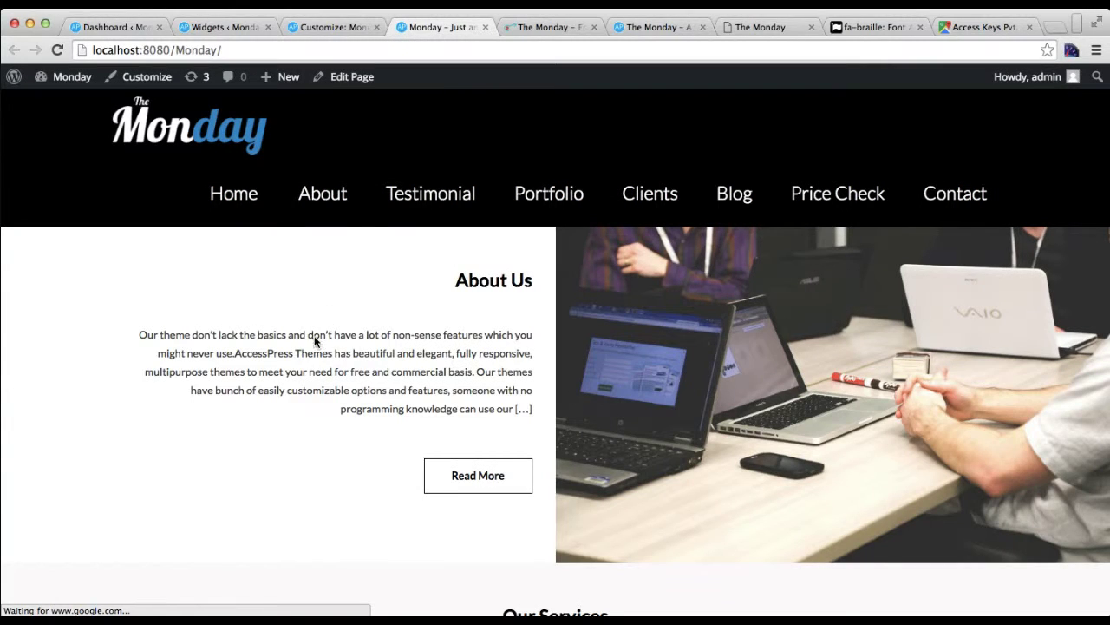
# - Scroll past MORE POSTS to the Get In Touch section, embedded map and copyright footer
pyautogui.scroll(-2, 593, 376)
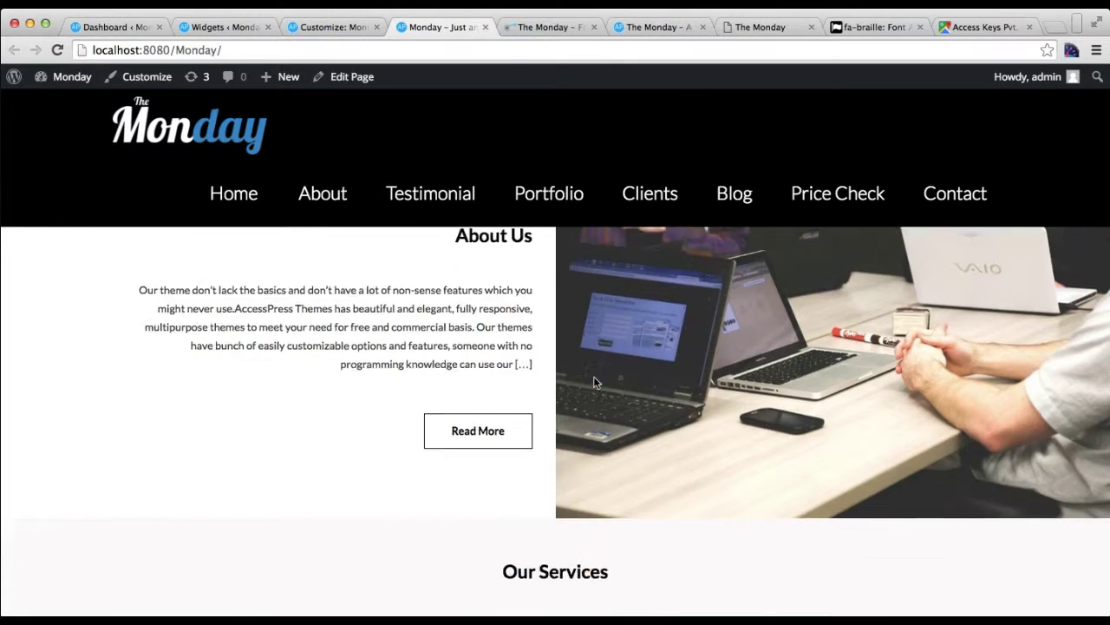
pyautogui.scroll(-15, 593, 376)
pyautogui.scroll(-10, 594, 376)
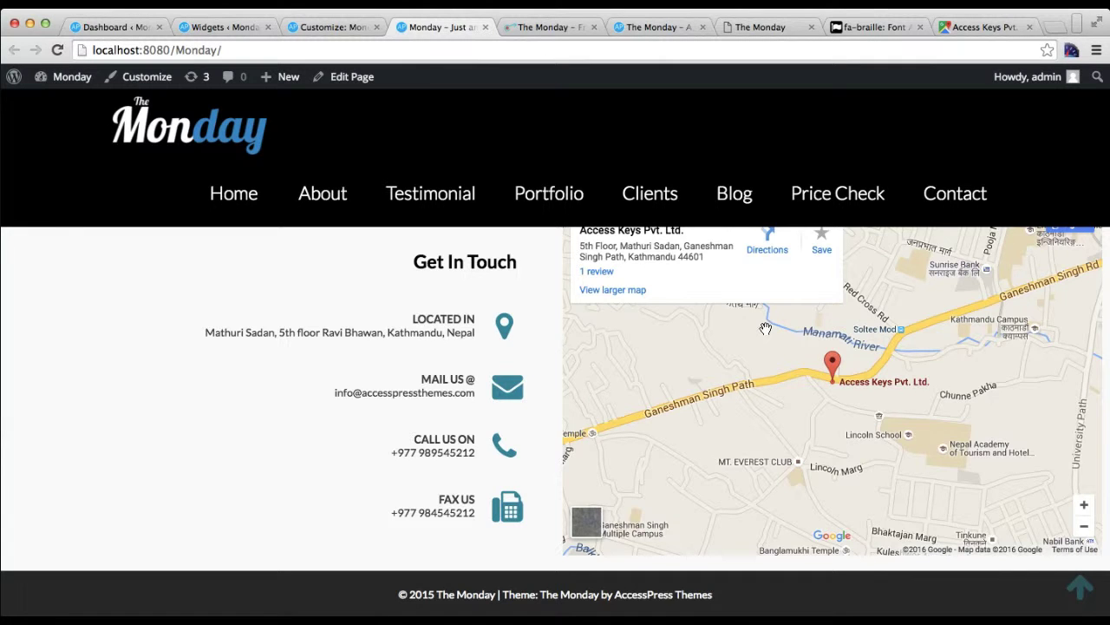
pyautogui.scroll(3, 471, 345)
pyautogui.scroll(-1, 471, 345)
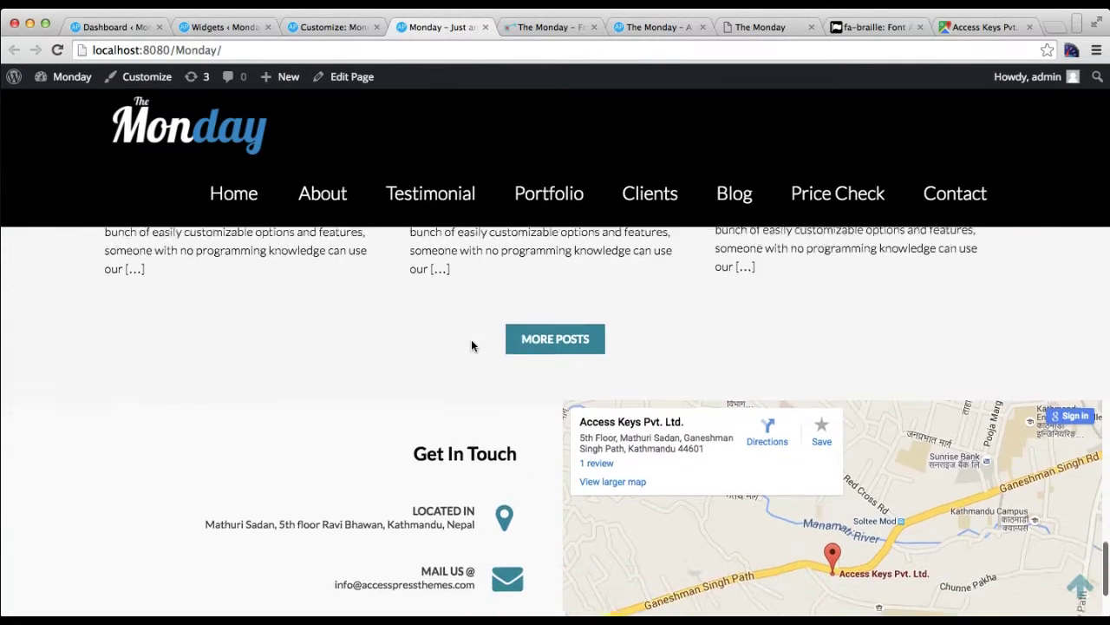
pyautogui.scroll(-1, 471, 345)
pyautogui.scroll(-1, 471, 345)
pyautogui.scroll(1, 471, 345)
pyautogui.scroll(-2, 471, 346)
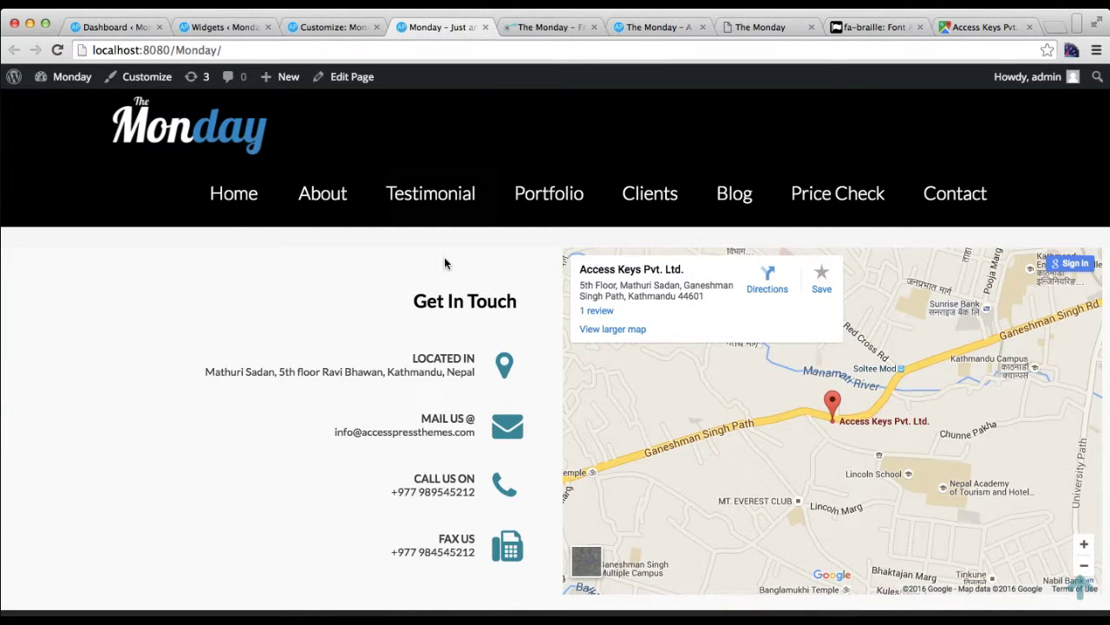
pyautogui.scroll(-1, 429, 404)
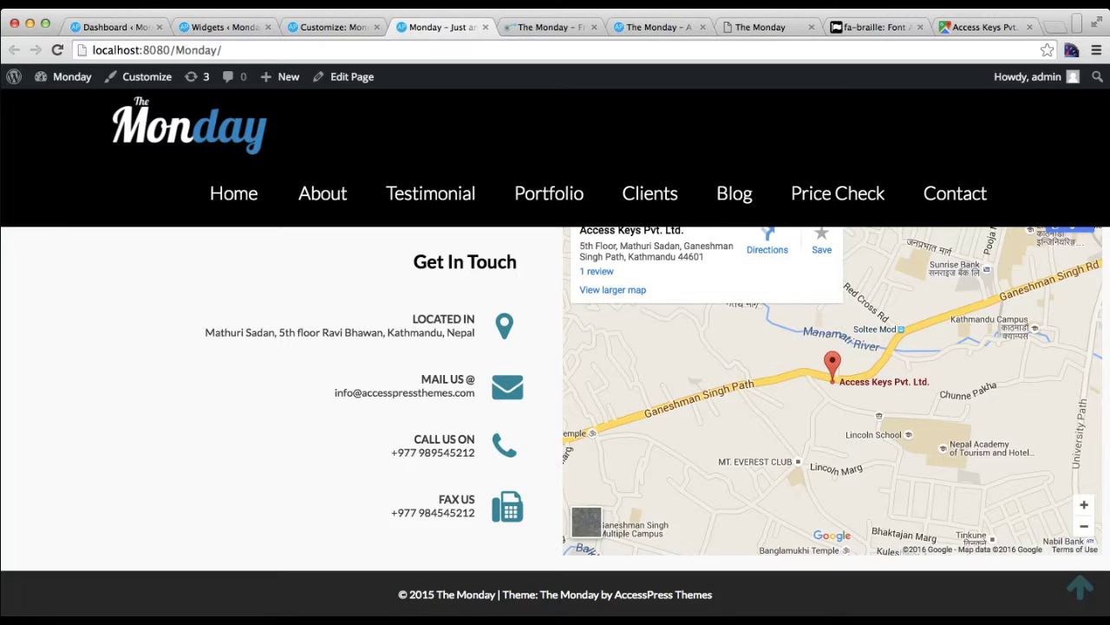
# - Replace the Theme Copyright content with '2016 Our Company' and Save & Publish
pyautogui.click(297, 30)
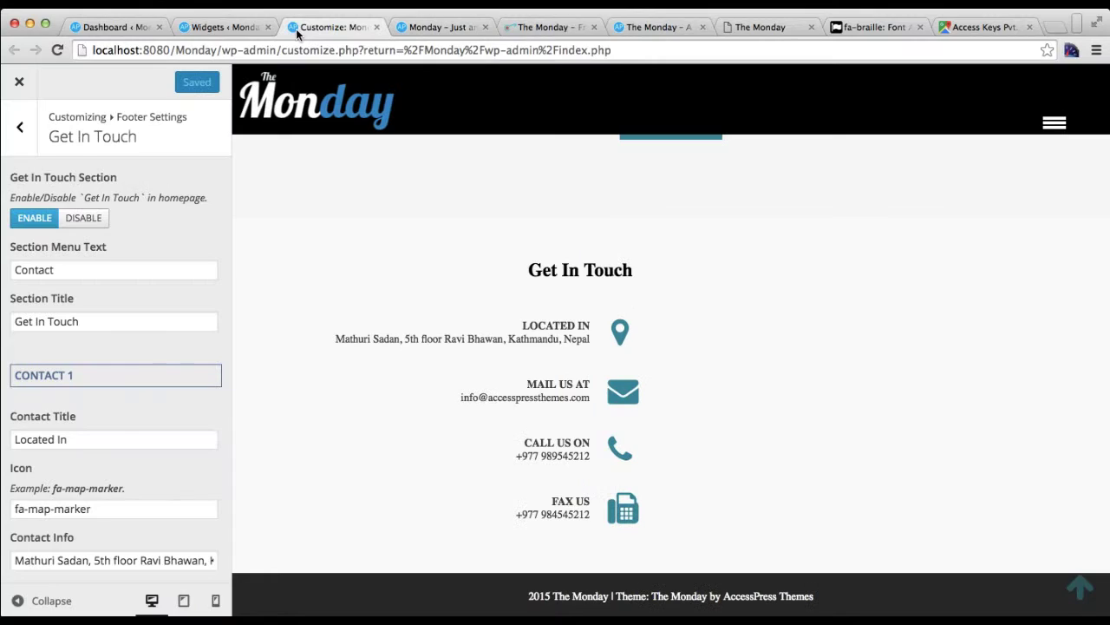
pyautogui.click(19, 128)
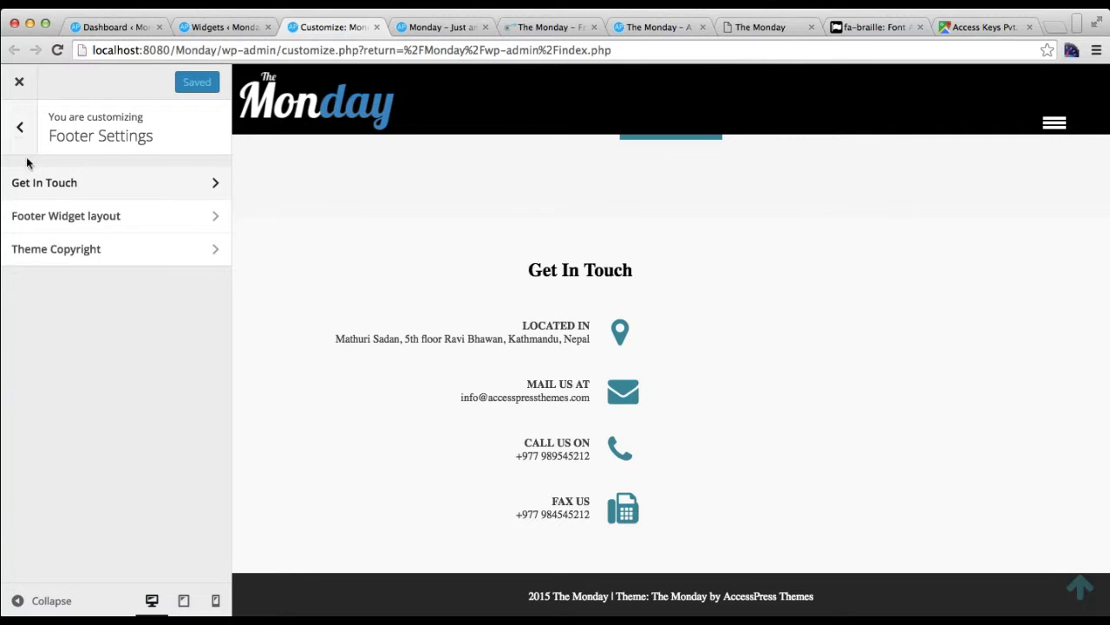
pyautogui.click(76, 252)
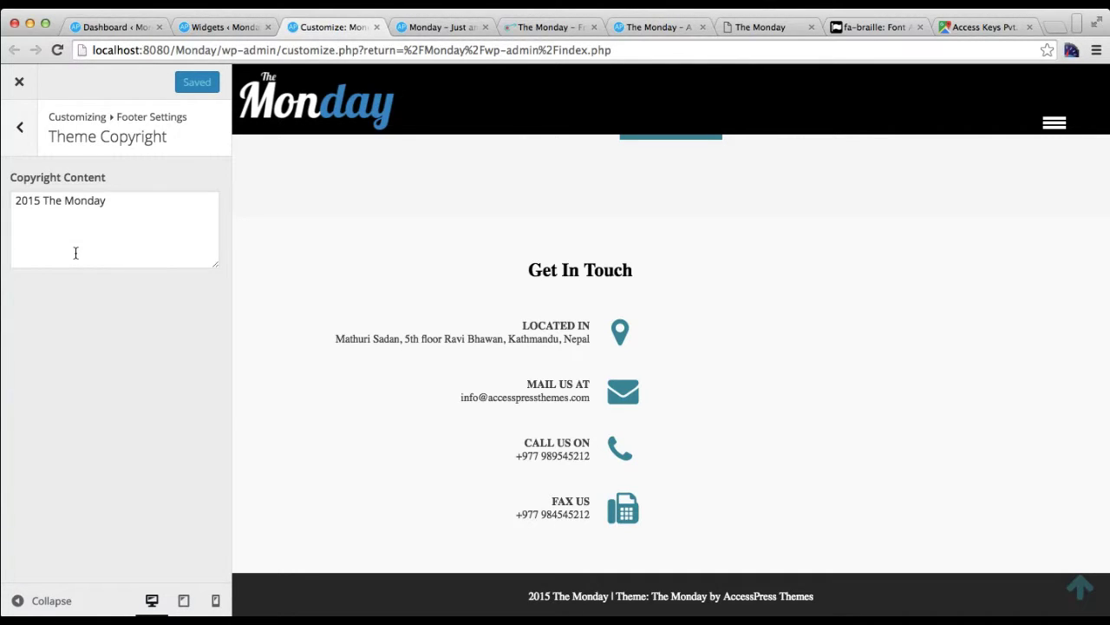
pyautogui.moveTo(112, 209); pyautogui.dragTo(3, 204)
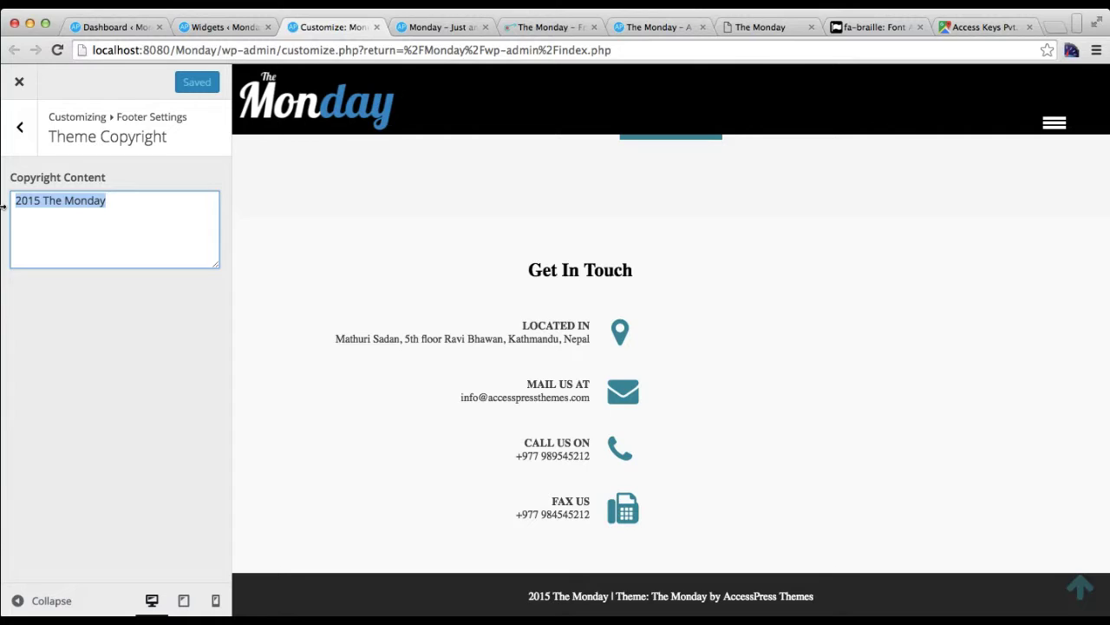
pyautogui.write('20')
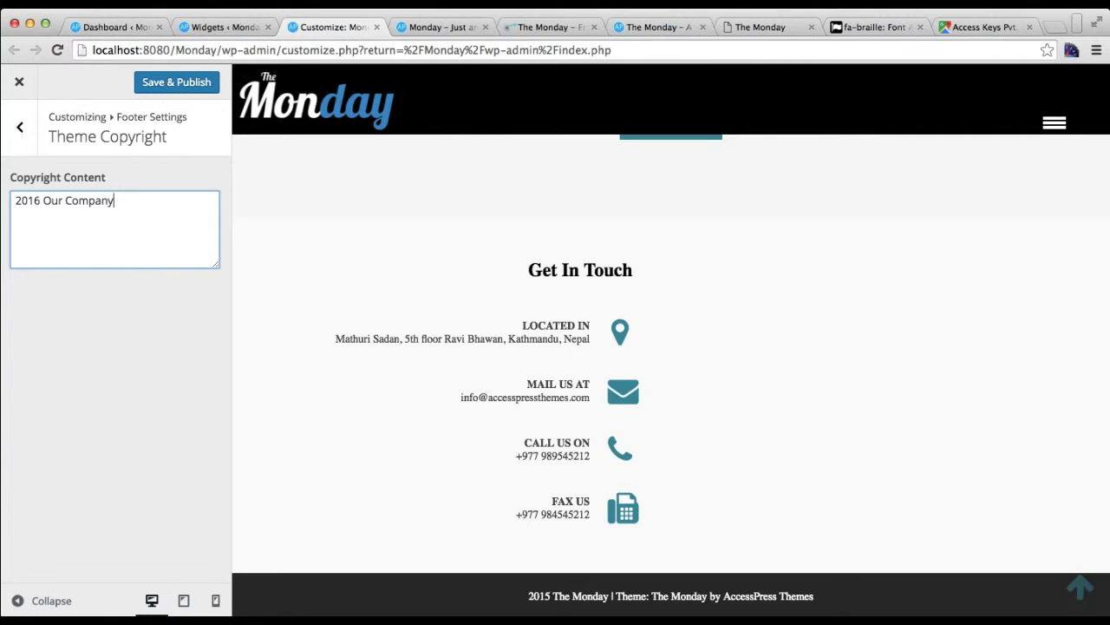
pyautogui.click(168, 84)
pyautogui.click(408, 31)
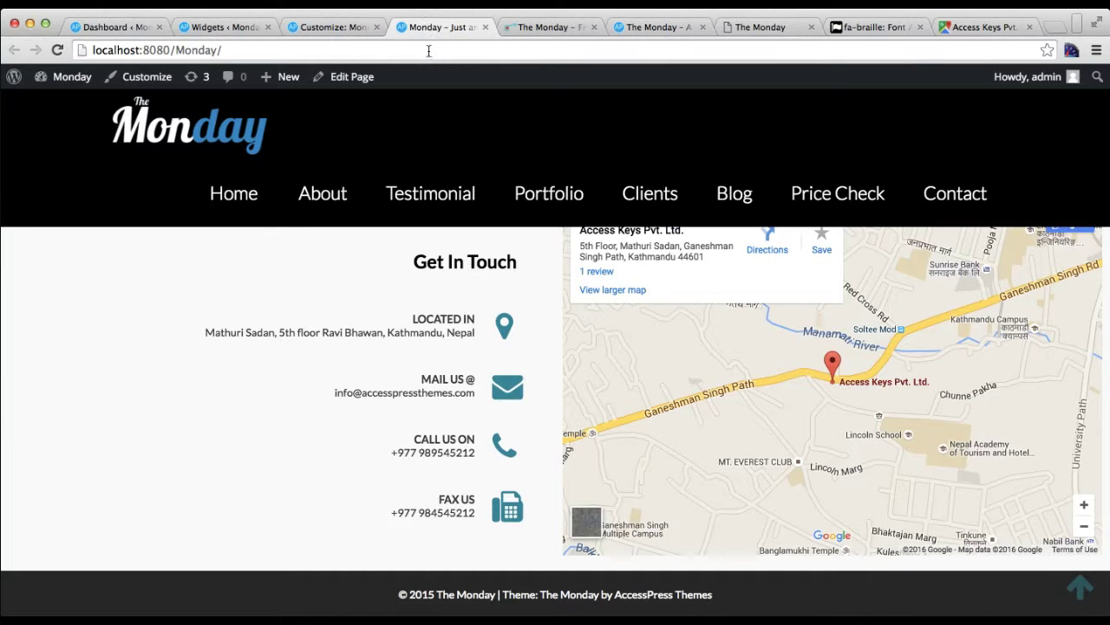
# - Reload both the live site and the Customizer, scrolling the preview to the footer
pyautogui.click(429, 50)
pyautogui.press('Return')
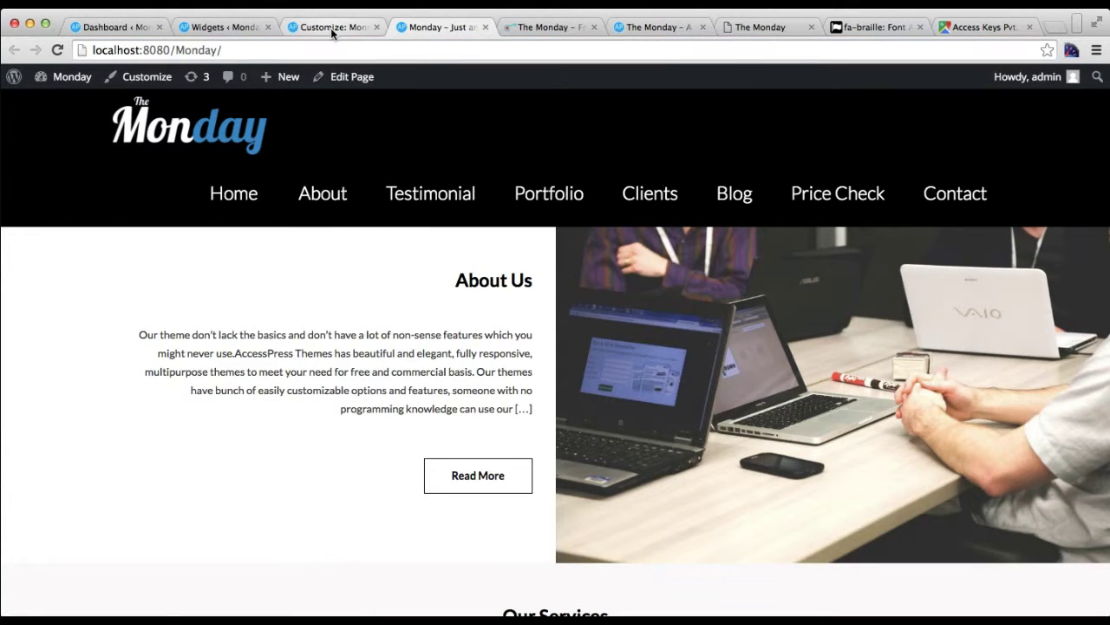
pyautogui.click(330, 28)
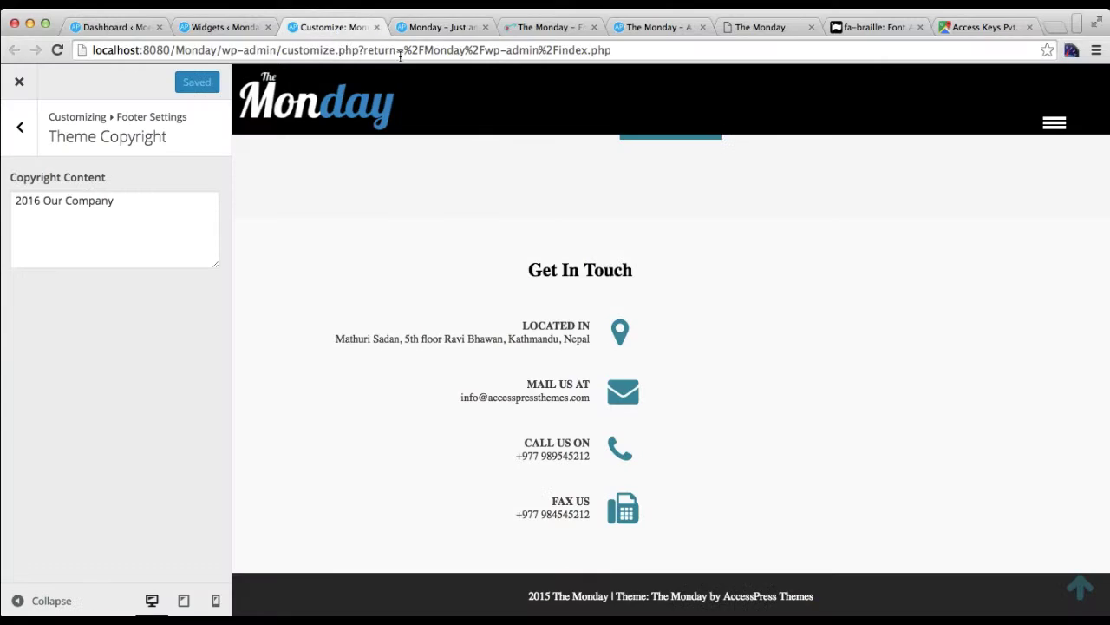
pyautogui.click(616, 50)
pyautogui.press('Return')
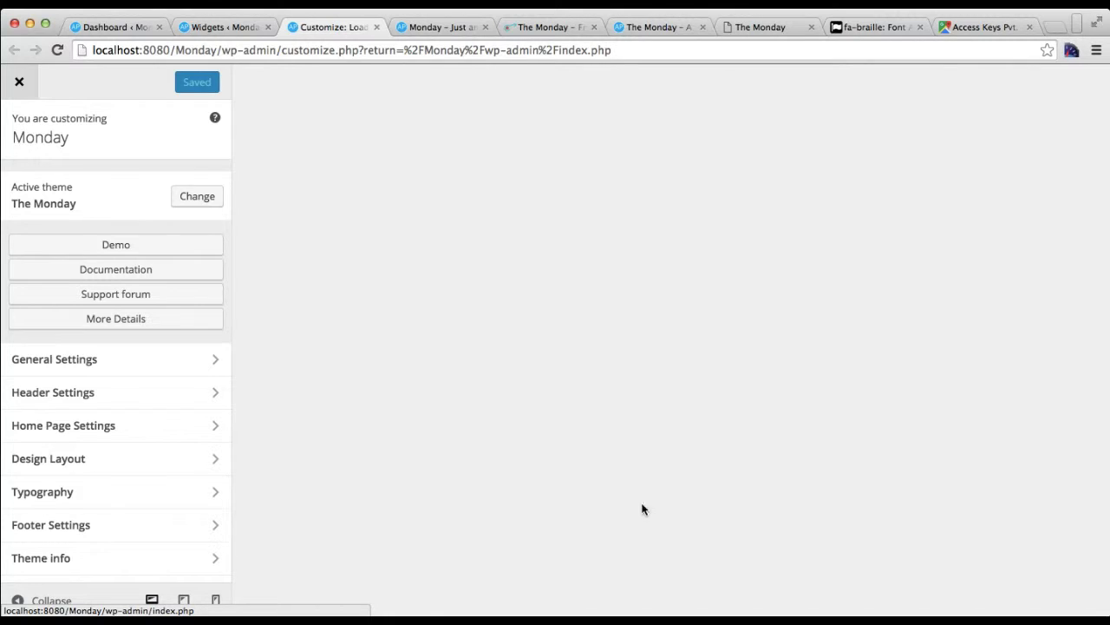
pyautogui.scroll(-2, 617, 408)
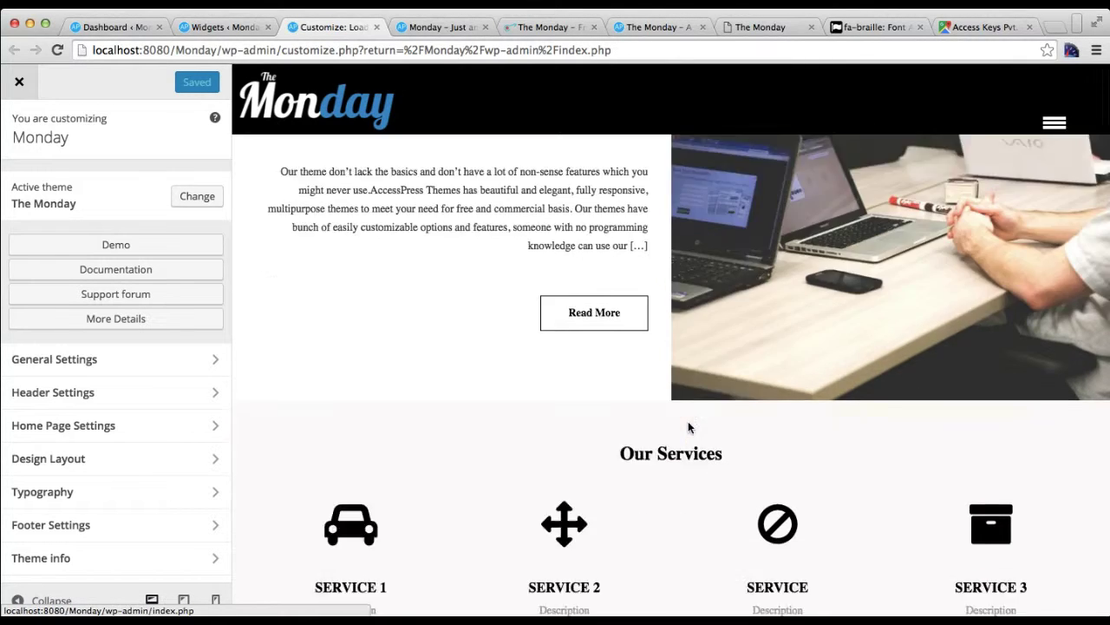
pyautogui.scroll(-10, 688, 426)
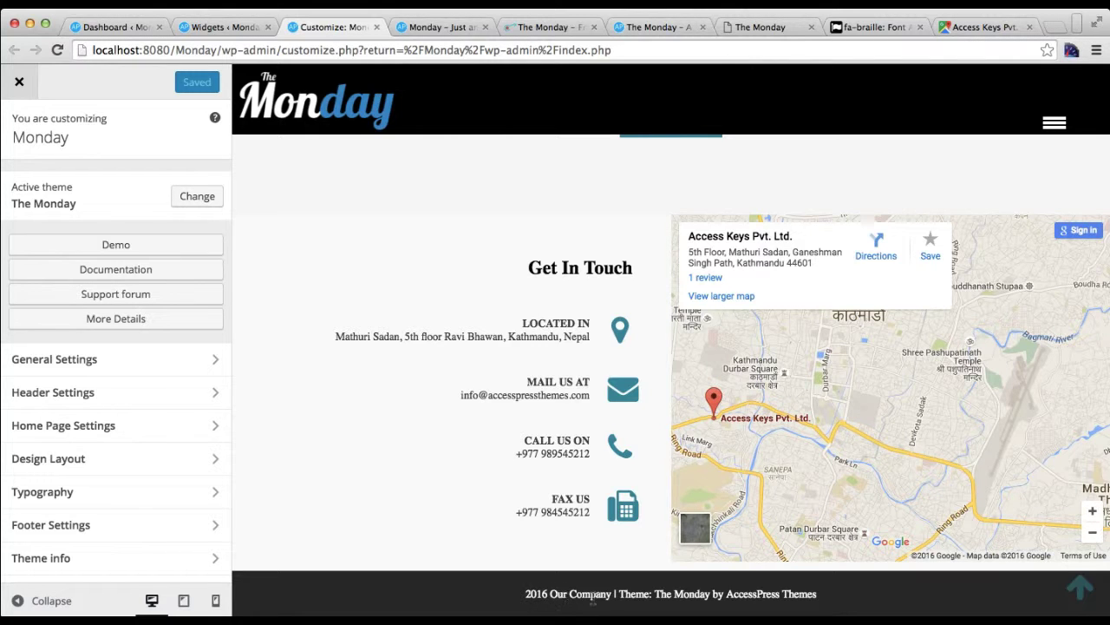
# - Check that the live site footer now reads '2016 Our Company' beside the theme credit
pyautogui.click(442, 26)
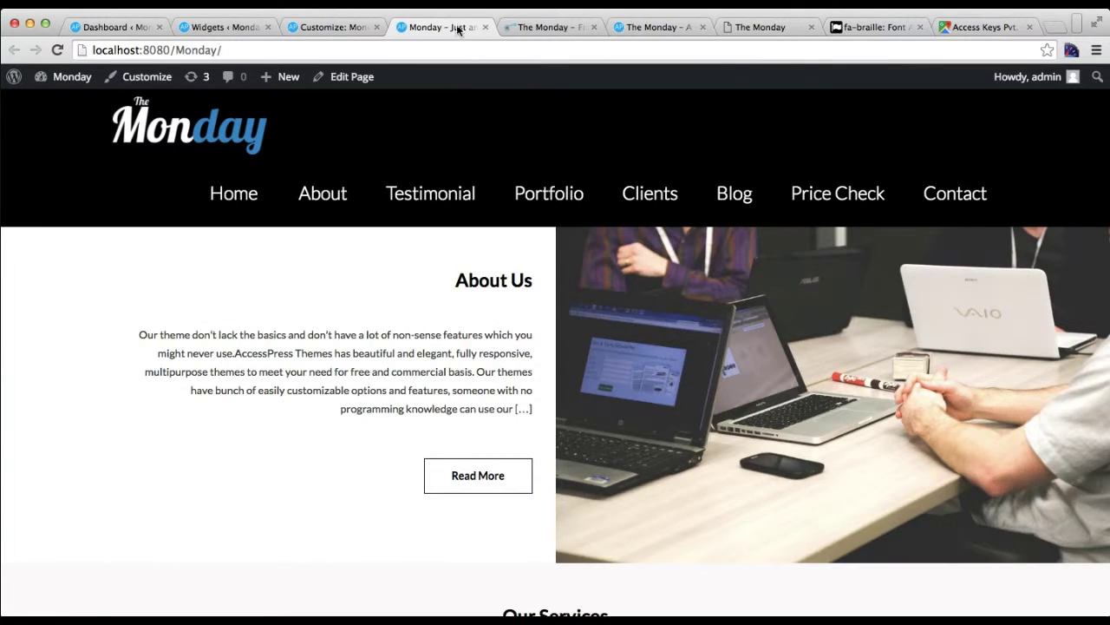
pyautogui.scroll(-10, 501, 408)
pyautogui.scroll(-10, 500, 409)
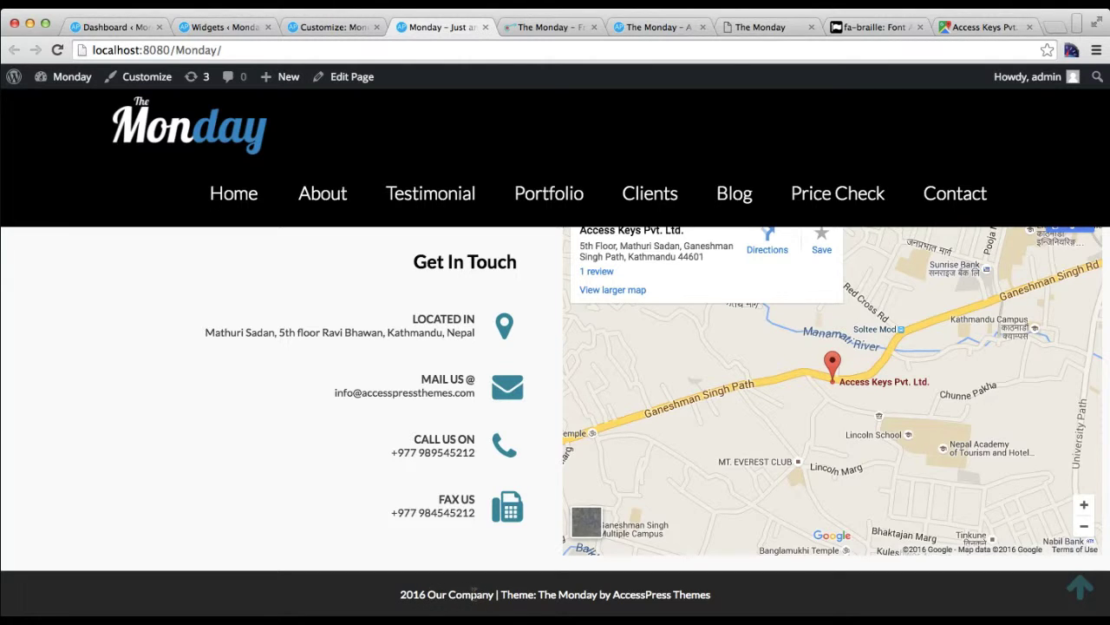
pyautogui.moveTo(545, 595); pyautogui.dragTo(551, 594)
pyautogui.click(570, 590)
pyautogui.moveTo(541, 594); pyautogui.dragTo(746, 591)
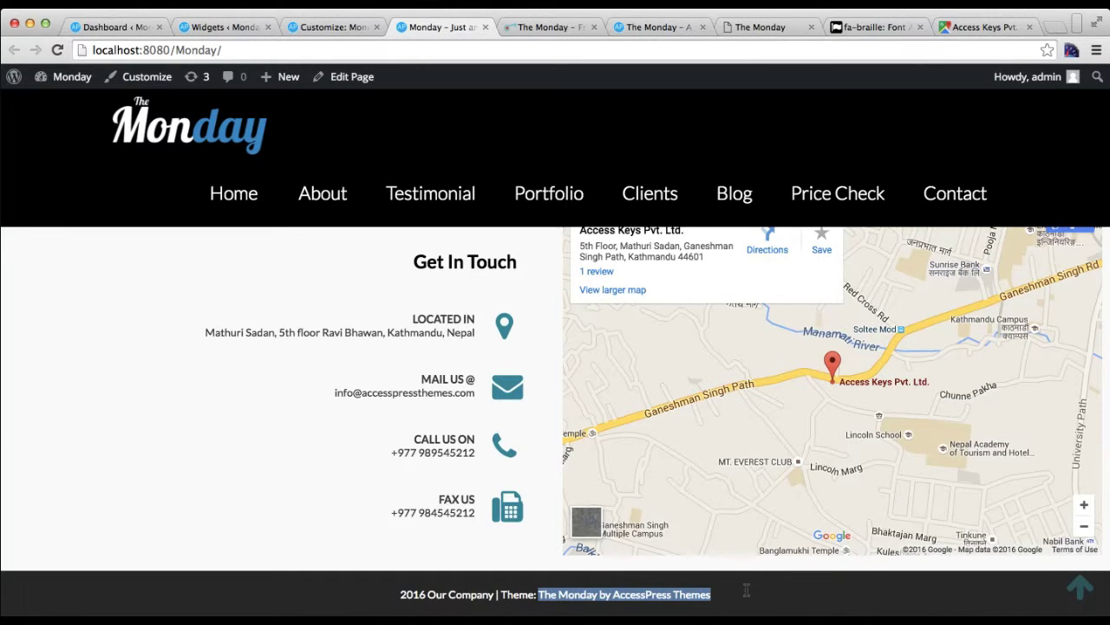
pyautogui.click(751, 588)
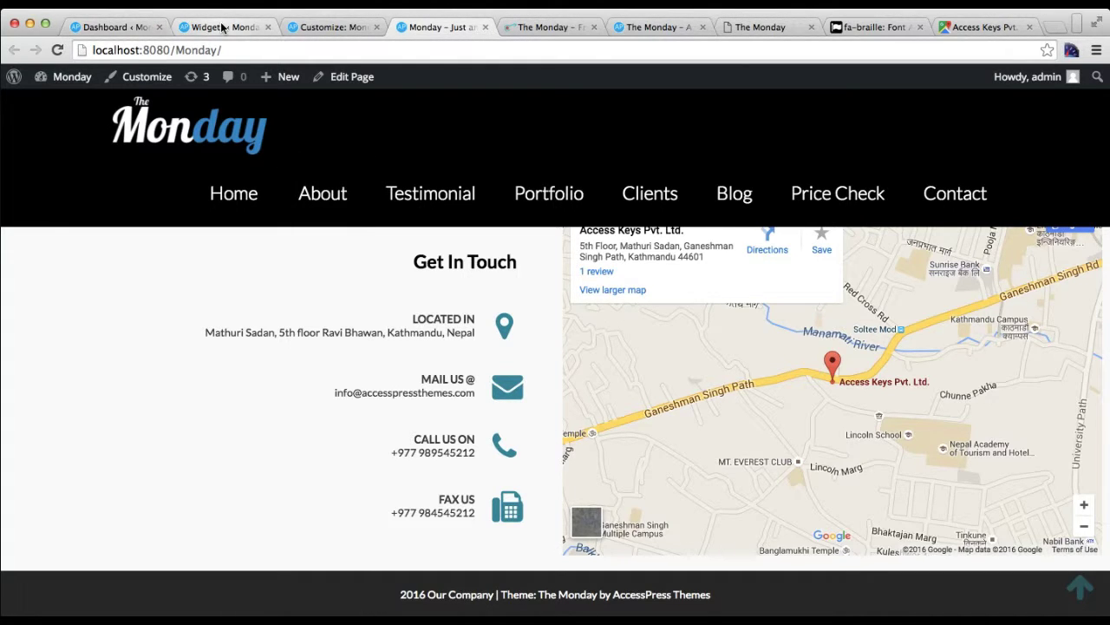
# - Open the Footer Widget layout options under Footer Settings in the Customizer
pyautogui.click(297, 31)
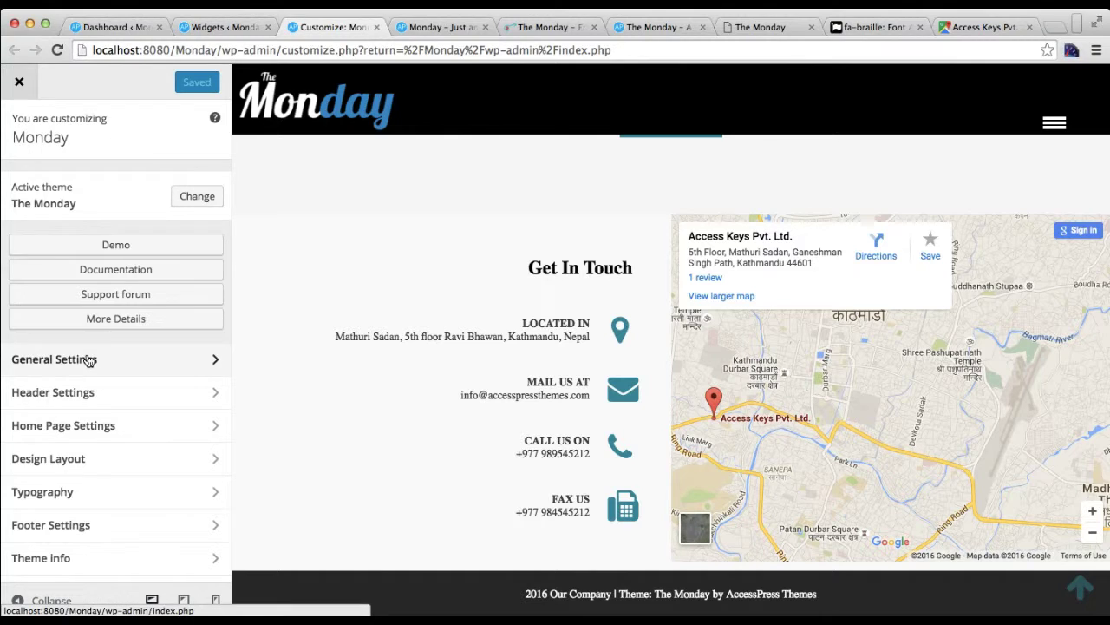
pyautogui.click(71, 525)
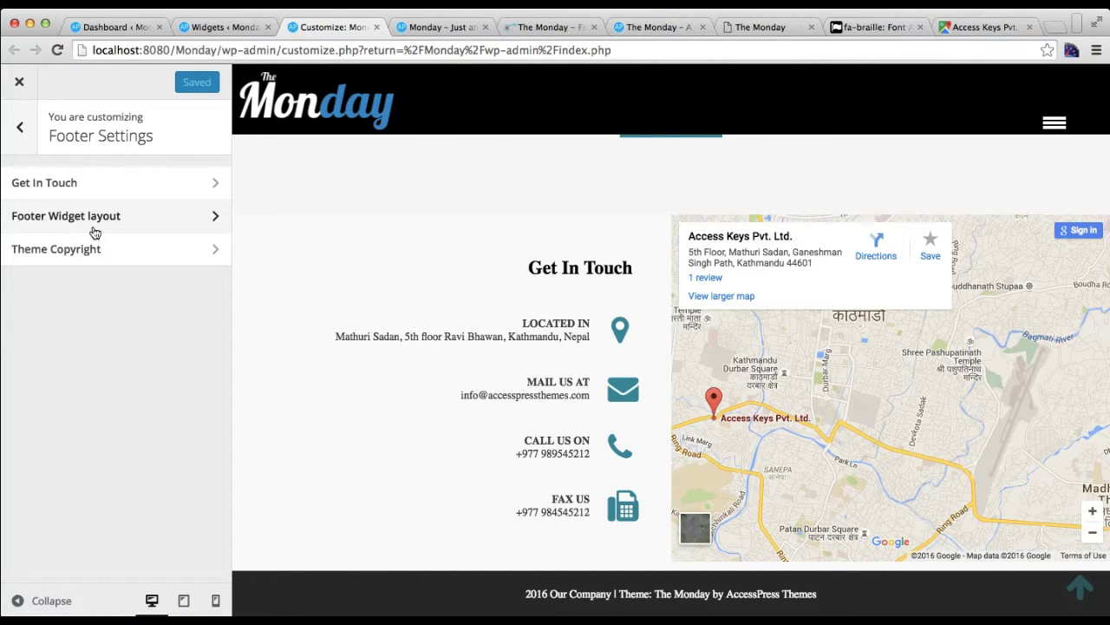
pyautogui.click(136, 223)
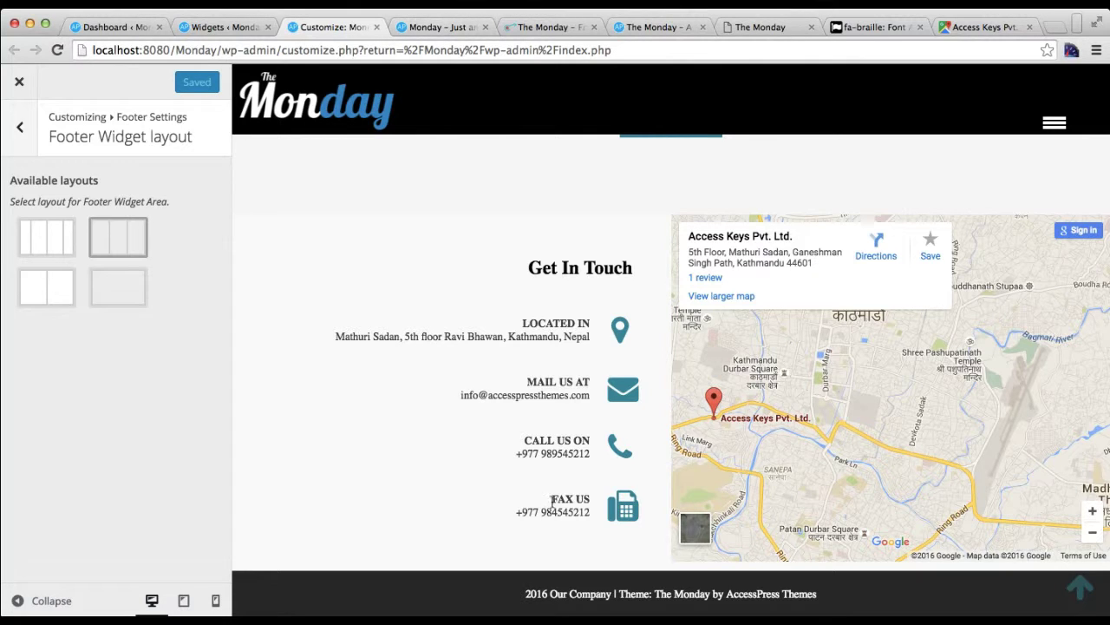
pyautogui.scroll(3, 588, 388)
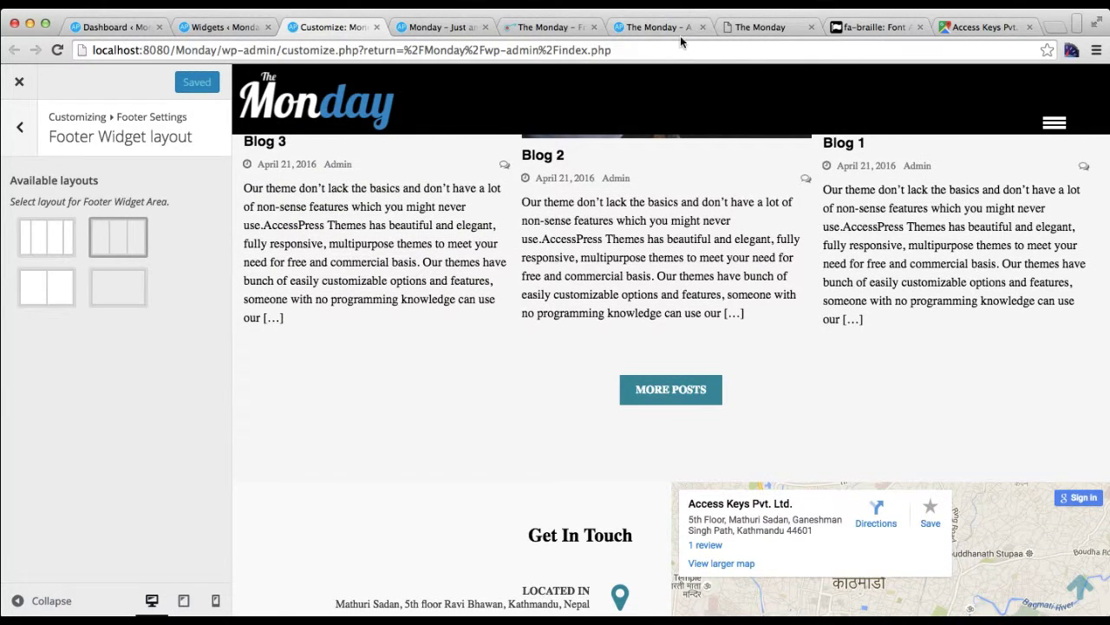
# - Compare with the demo site's Contact, Tweet and Links footer, then return to Footer Settings
pyautogui.click(659, 28)
pyautogui.scroll(-5, 408, 310)
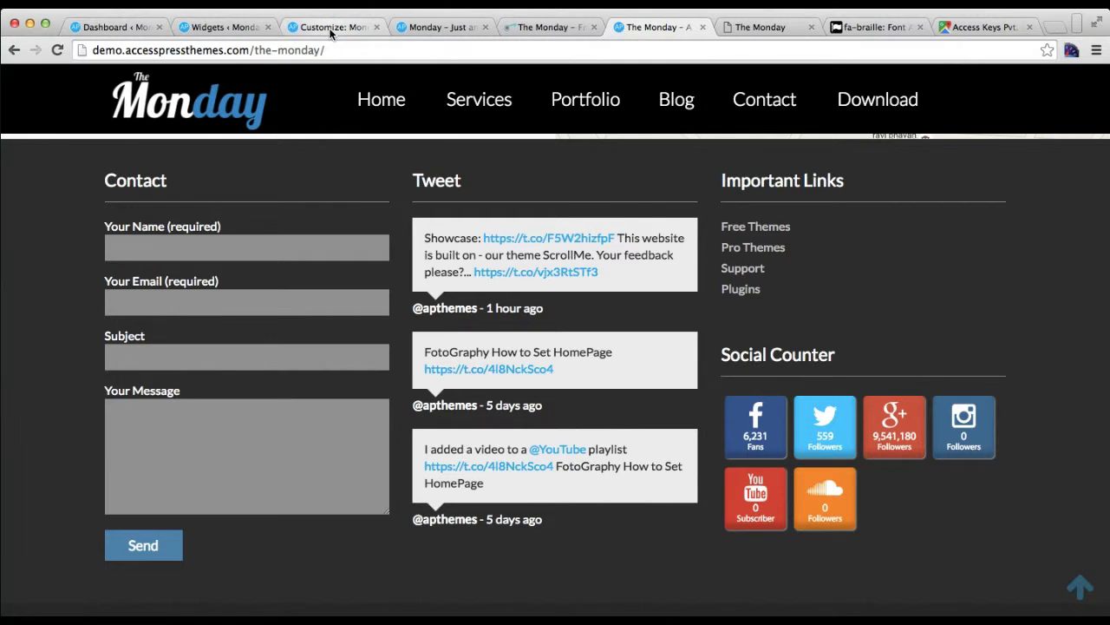
pyautogui.click(363, 27)
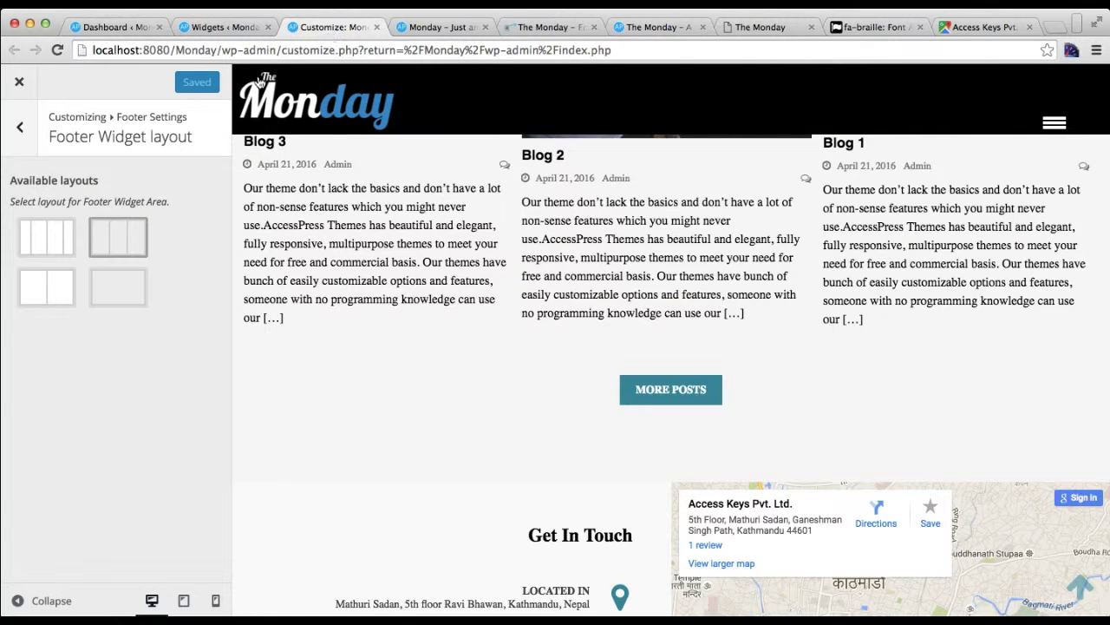
pyautogui.click(21, 130)
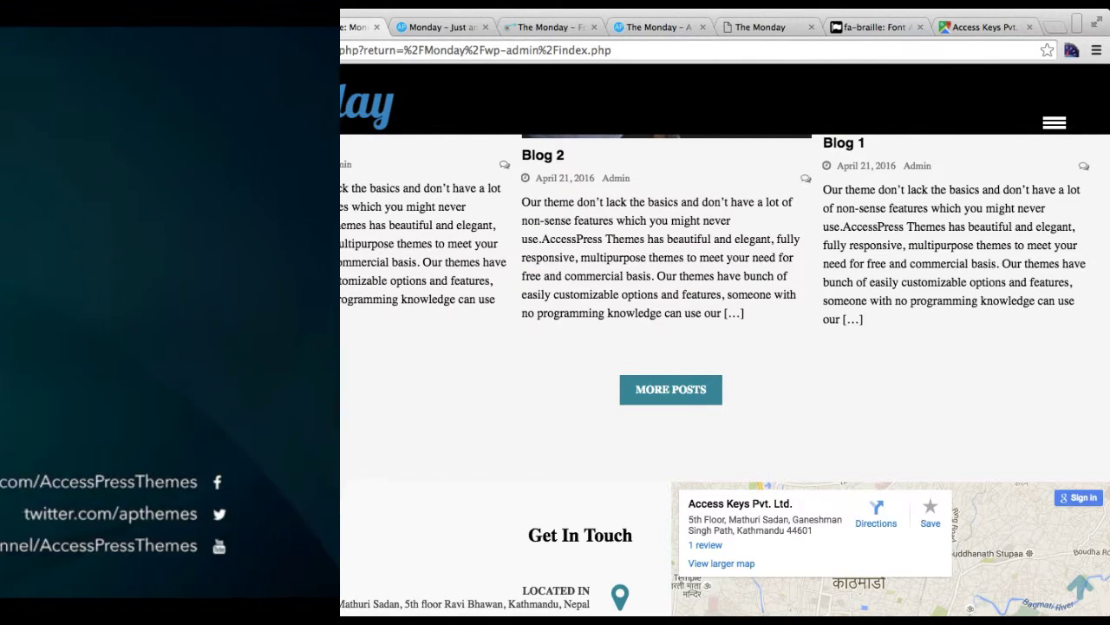